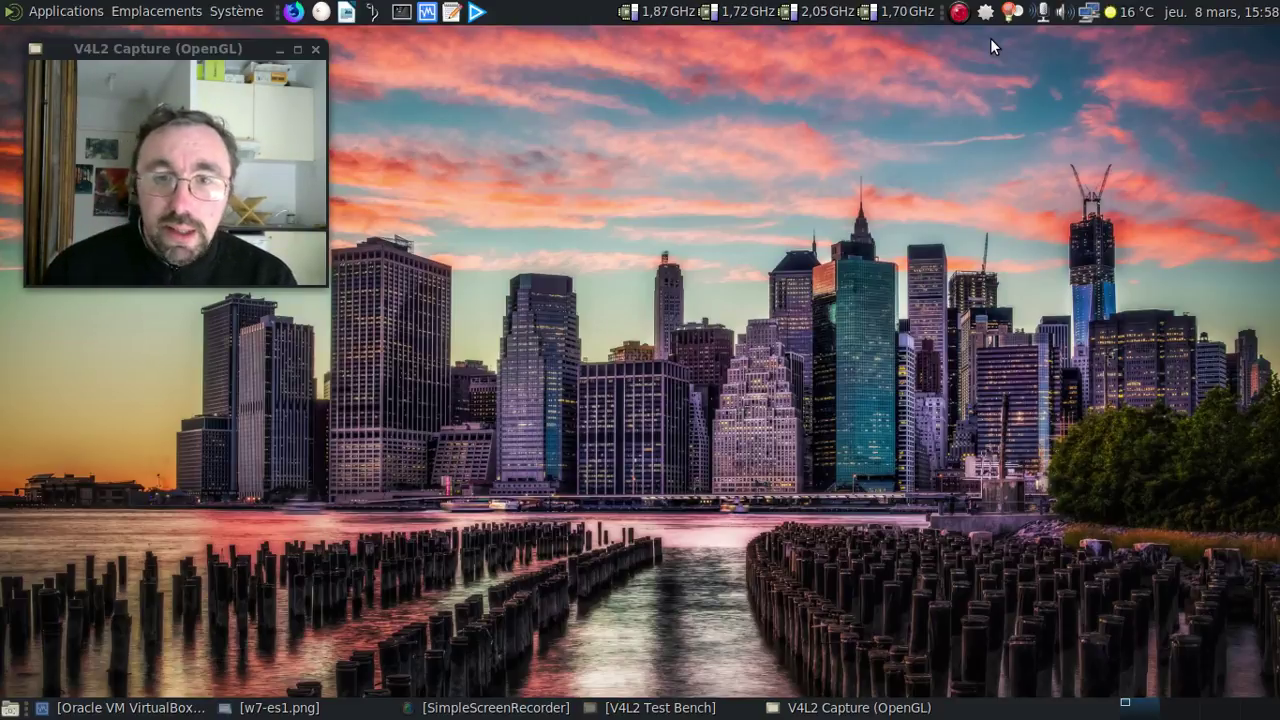
# View the image w7-es1.png showing the Windows 7 edition choices, and close it
pyautogui.click(275, 707)
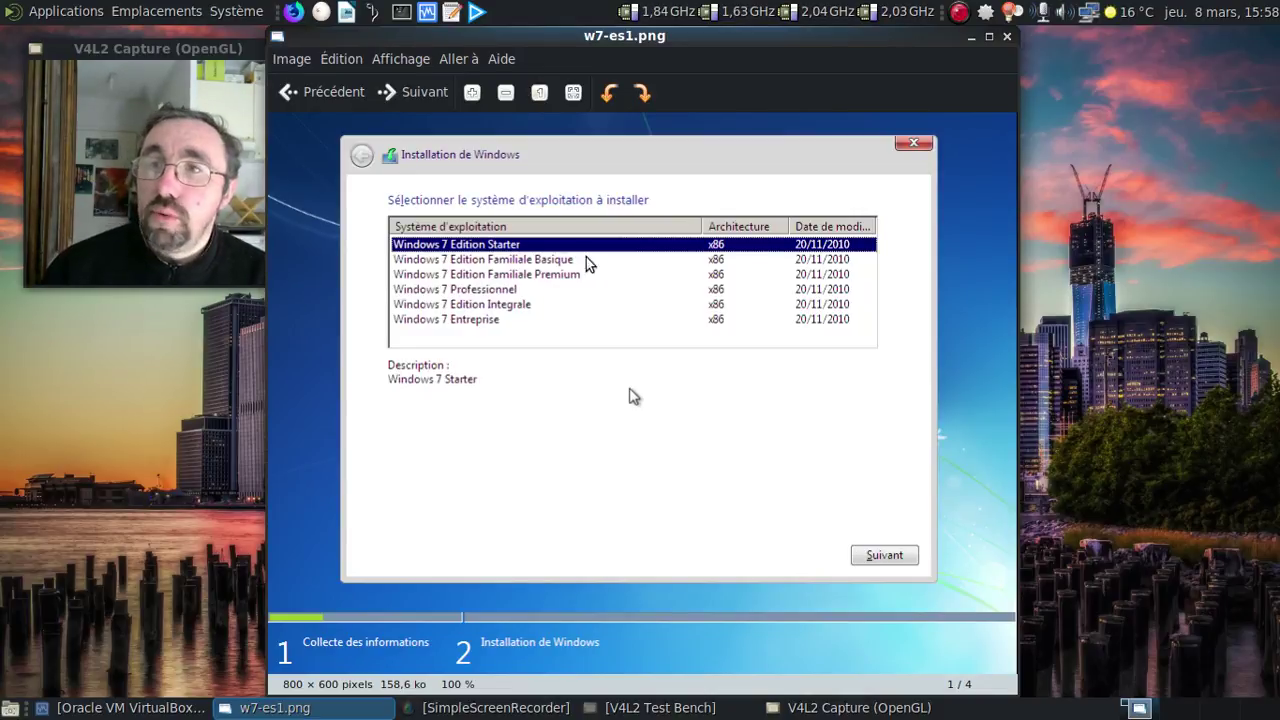
pyautogui.click(1009, 37)
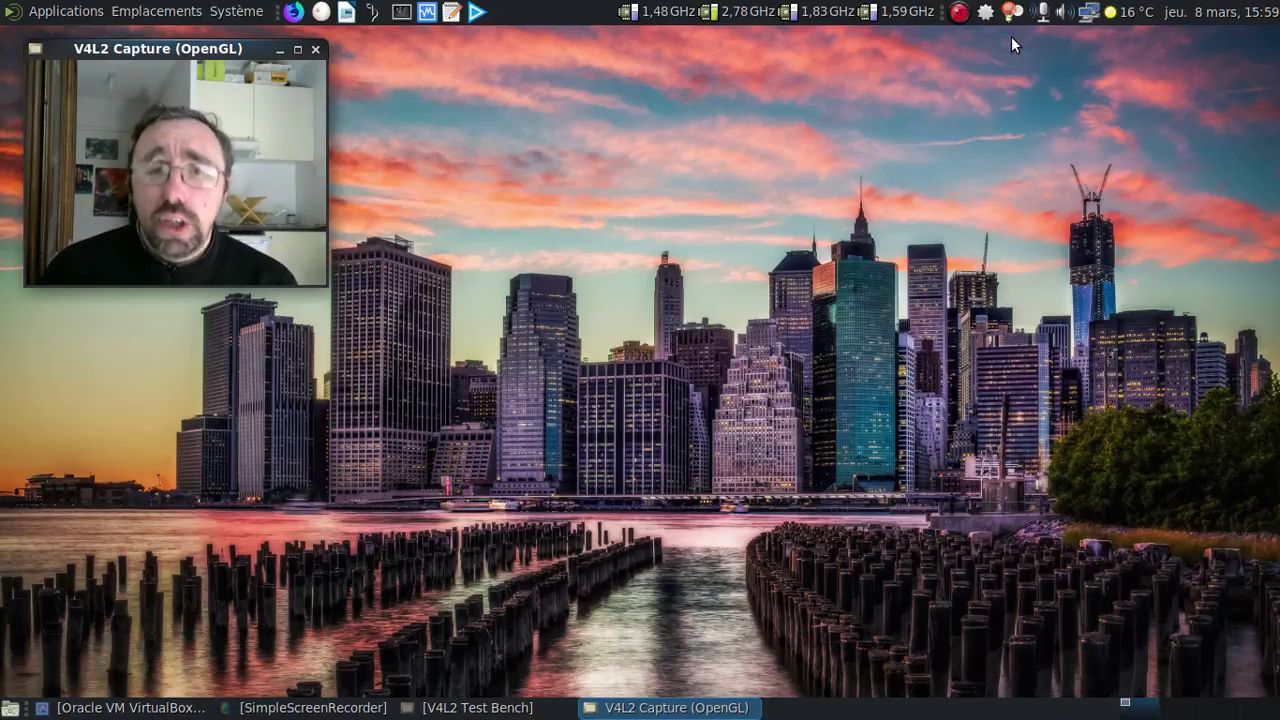
# Switch to VirtualBox, start the Win7 Starter Edition virtual machine and display it in full screen
pyautogui.click(173, 712)
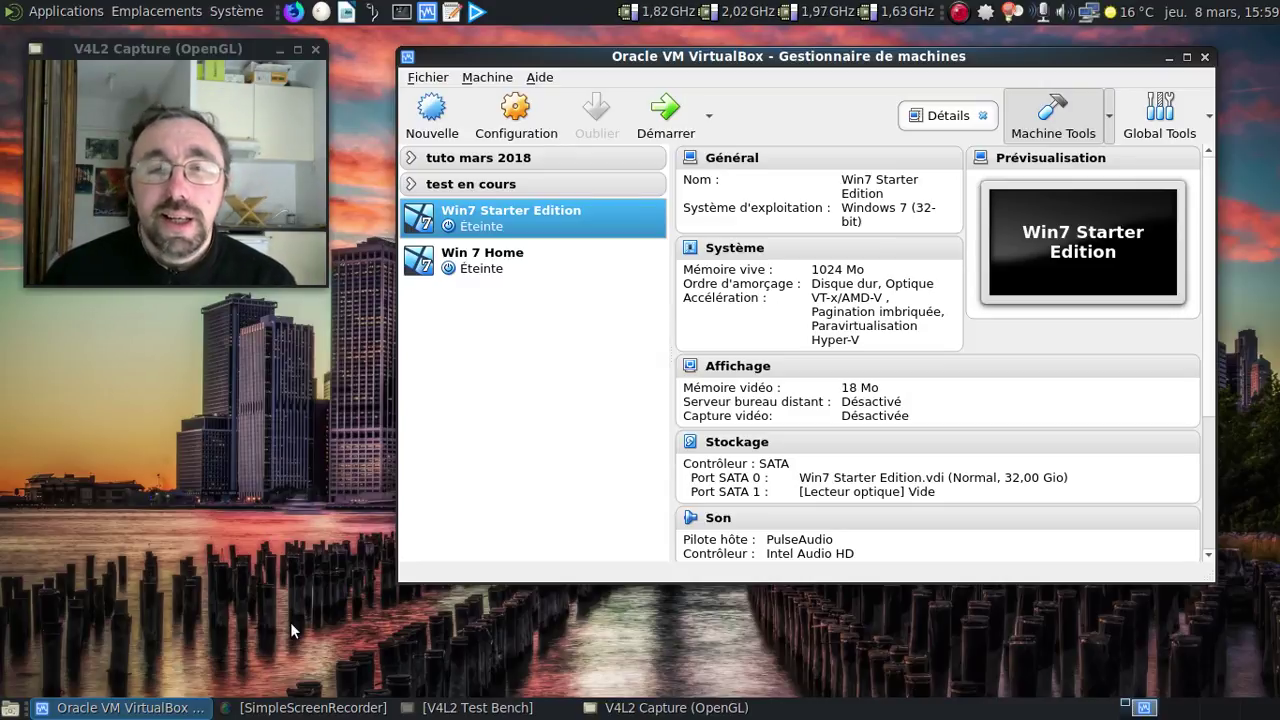
pyautogui.click(652, 112)
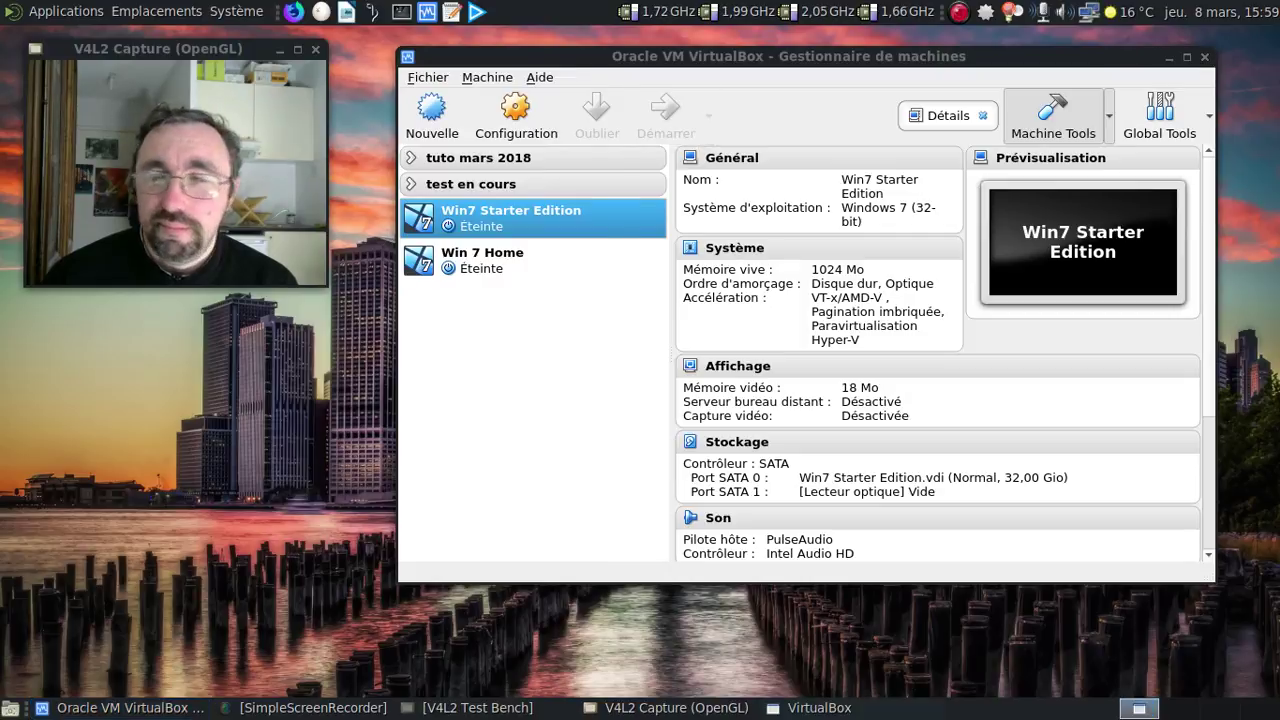
pyautogui.click(1168, 57)
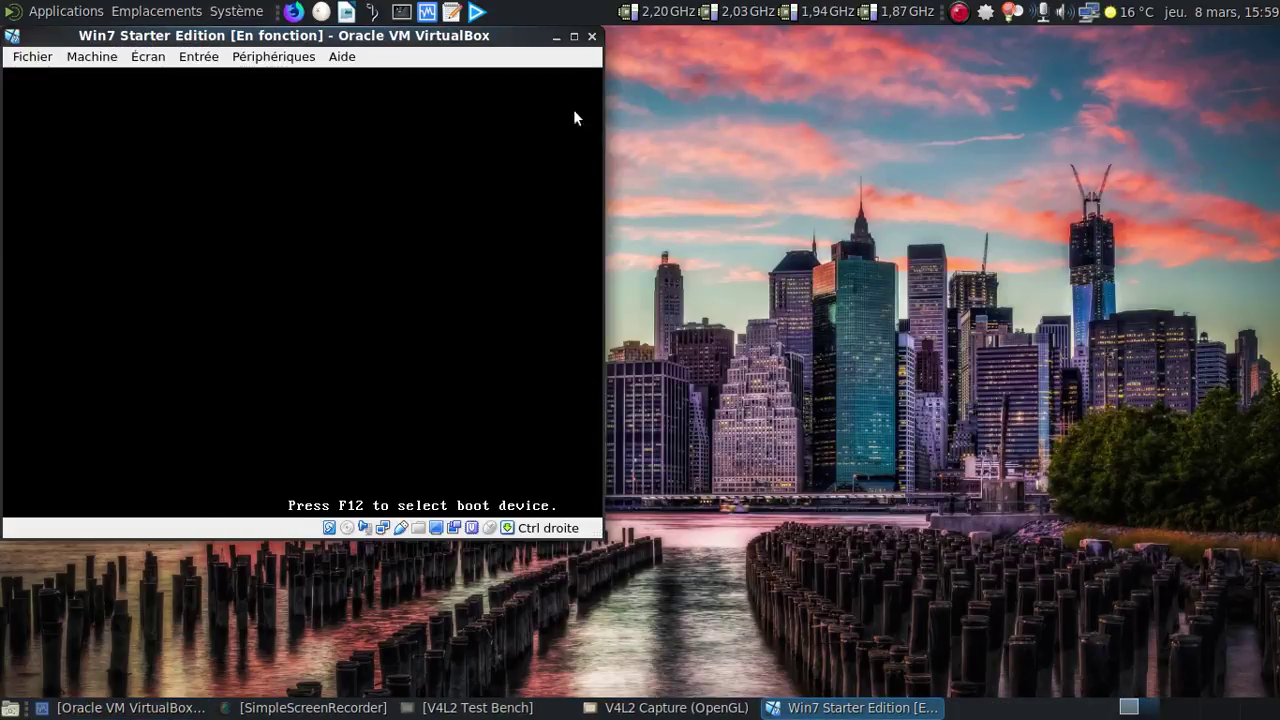
pyautogui.moveTo(330, 36); pyautogui.dragTo(689, 44)
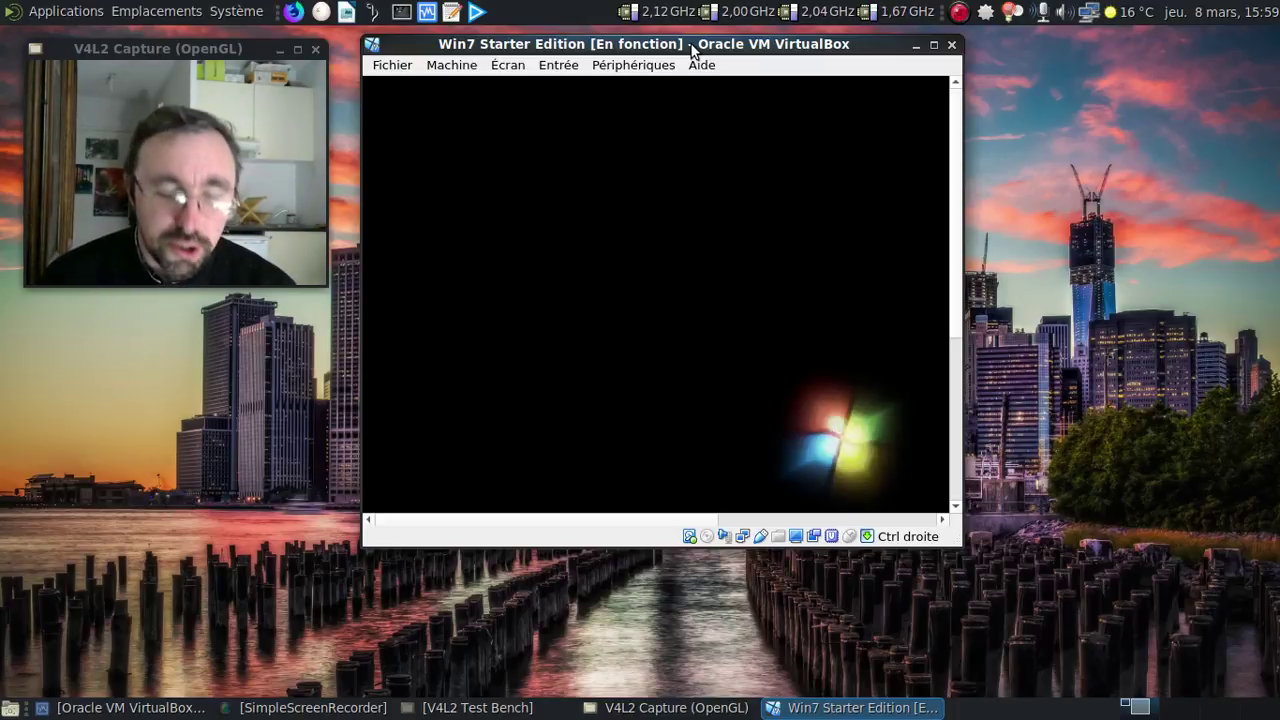
pyautogui.hotkey('ctrl', 'f')
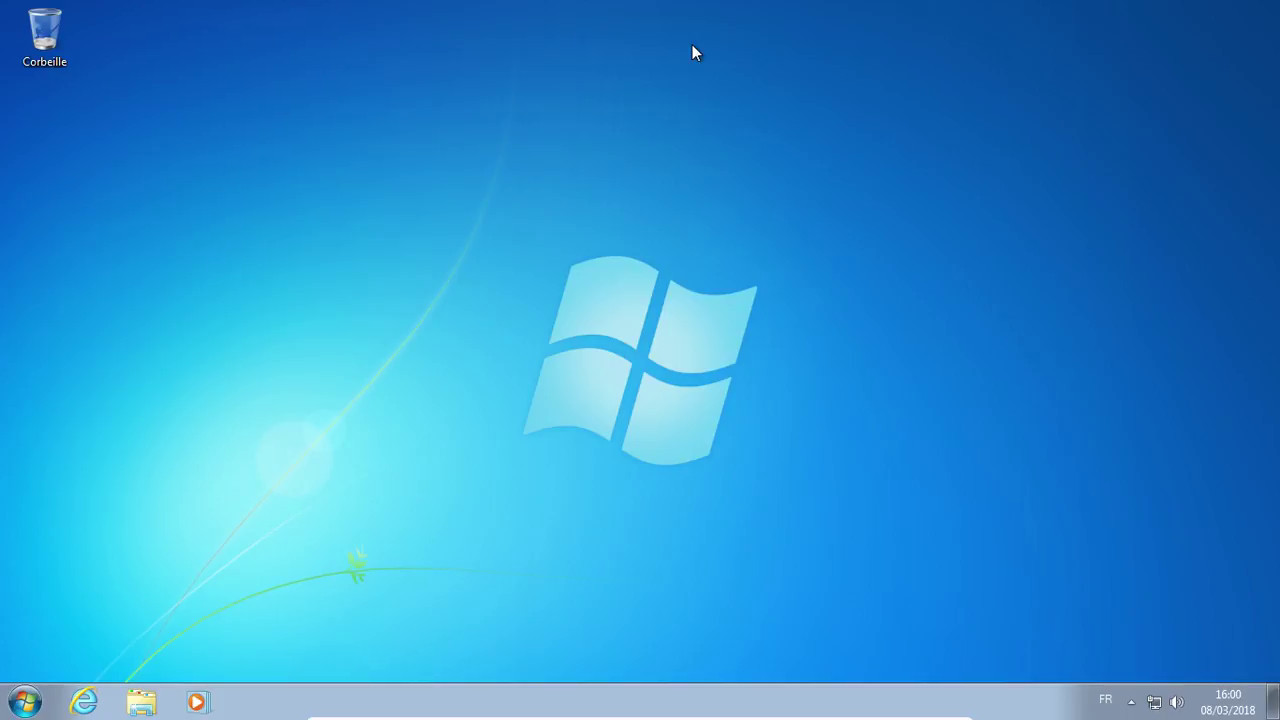
# View the Bibliothèques folder in Windows Explorer, and close the window
pyautogui.click(141, 701)
pyautogui.moveTo(512, 92); pyautogui.dragTo(483, 68)
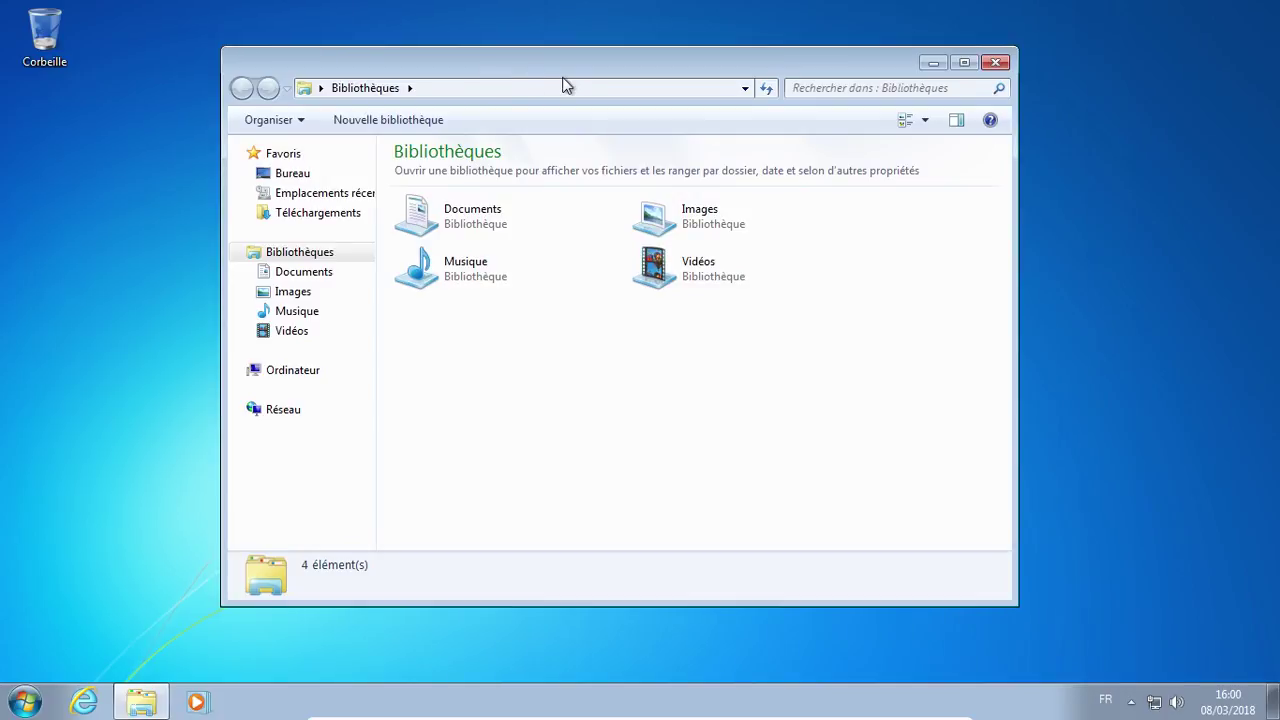
pyautogui.click(993, 65)
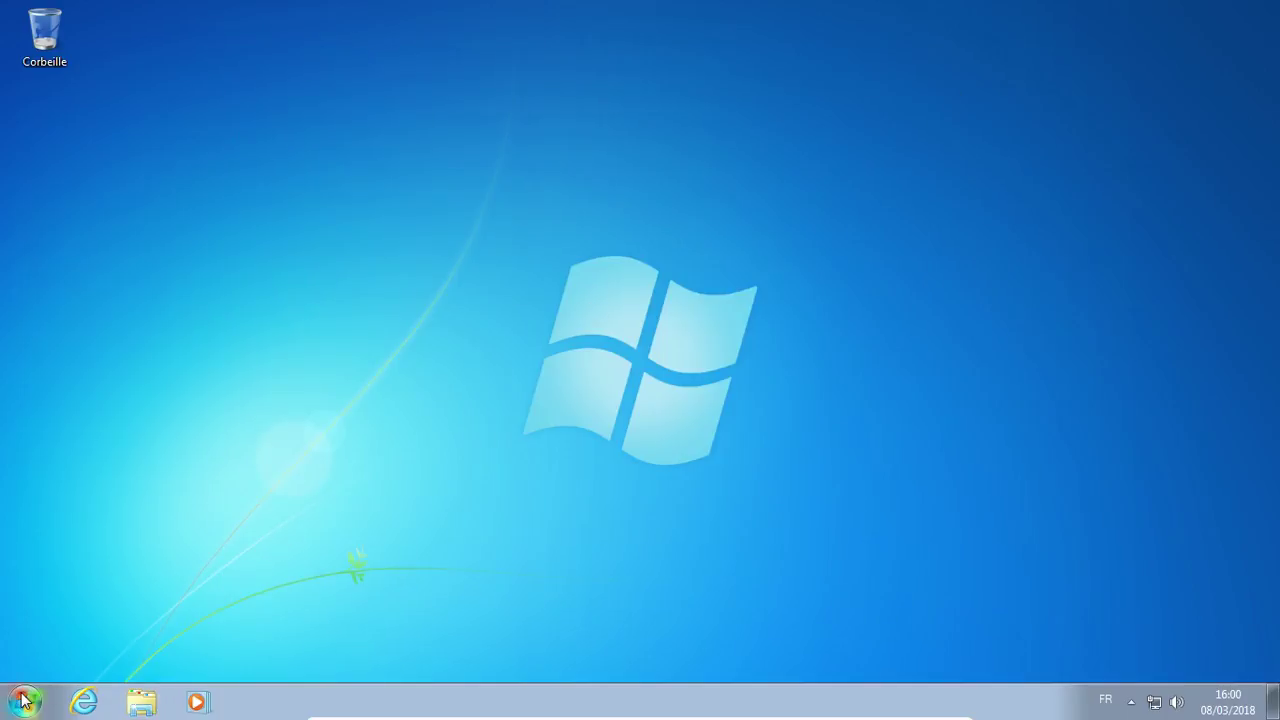
# Examine the installed programs, including the Maintenance, Jeux, Démarrage and Accessoires folders with their Outils système and Options d'ergonomie subfolders
pyautogui.click(24, 702)
pyautogui.click(89, 620)
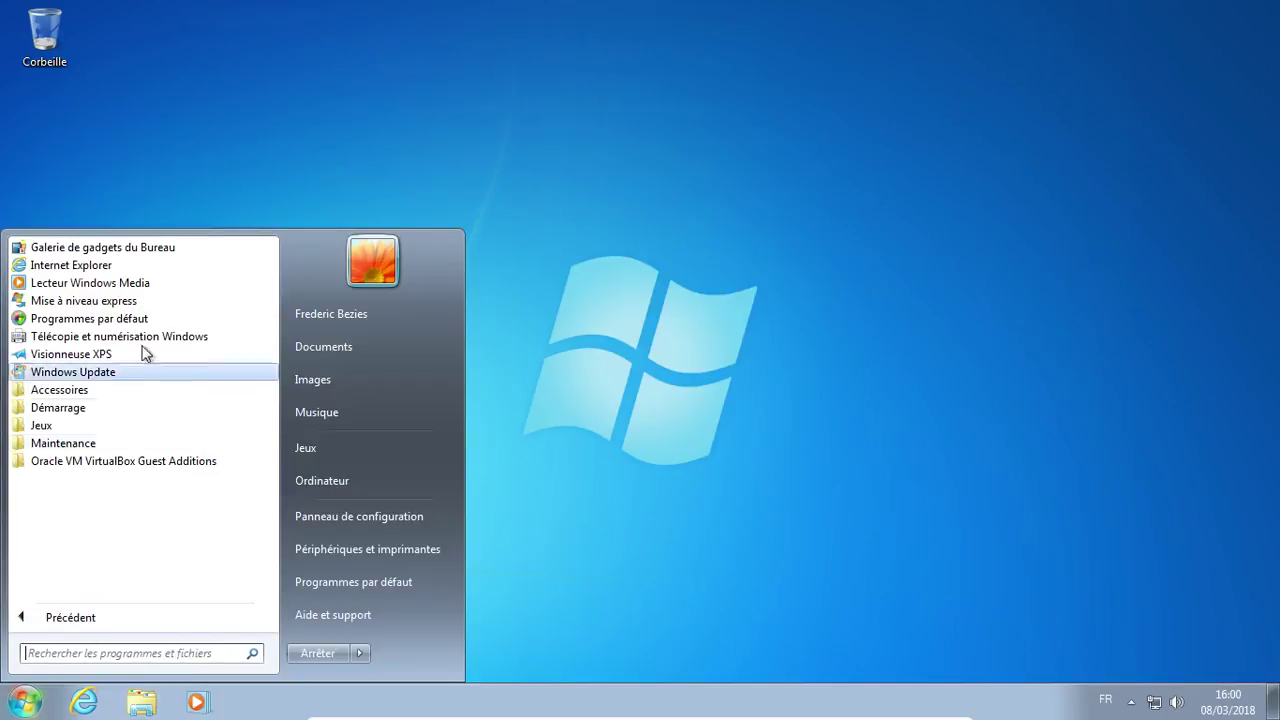
pyautogui.click(117, 449)
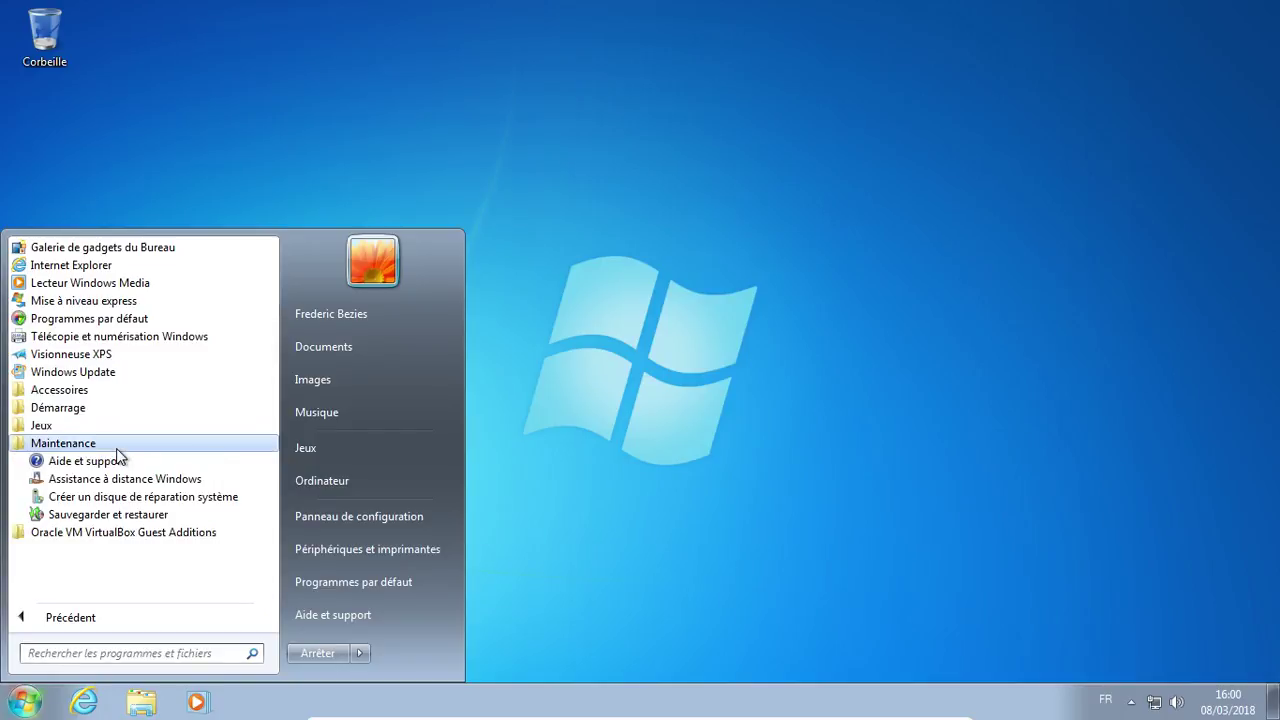
pyautogui.click(78, 428)
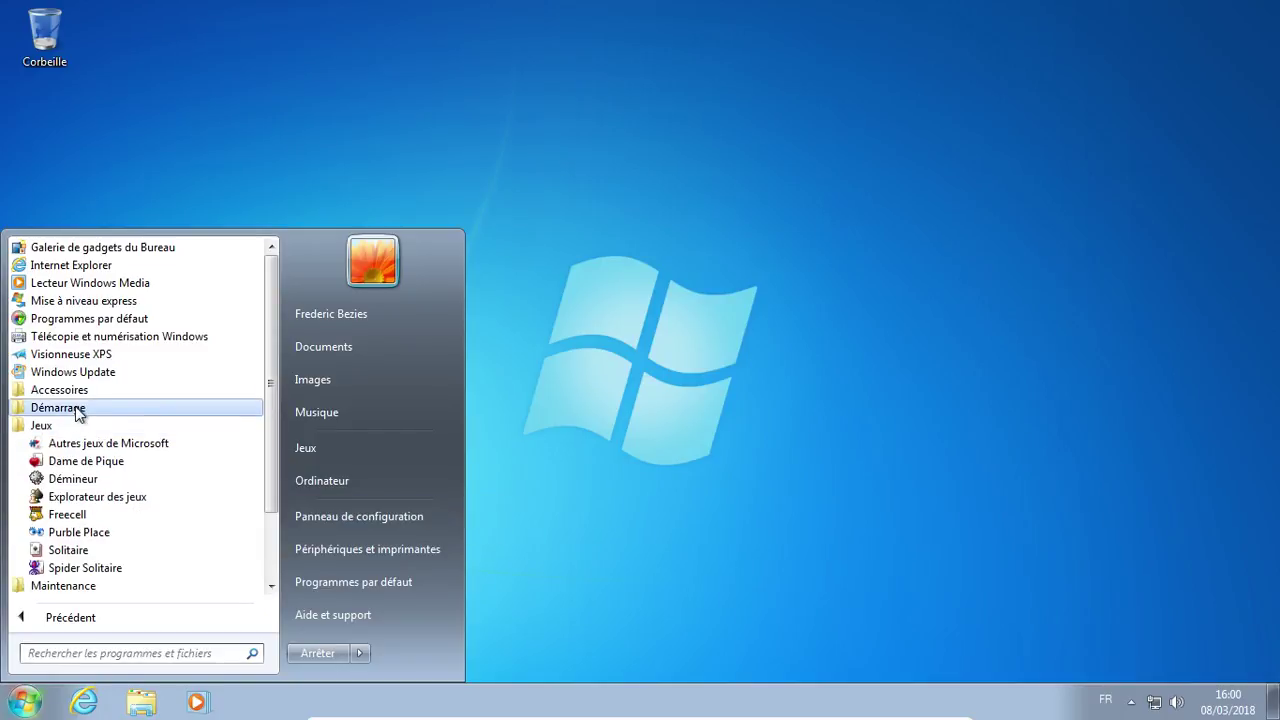
pyautogui.click(77, 407)
pyautogui.click(76, 392)
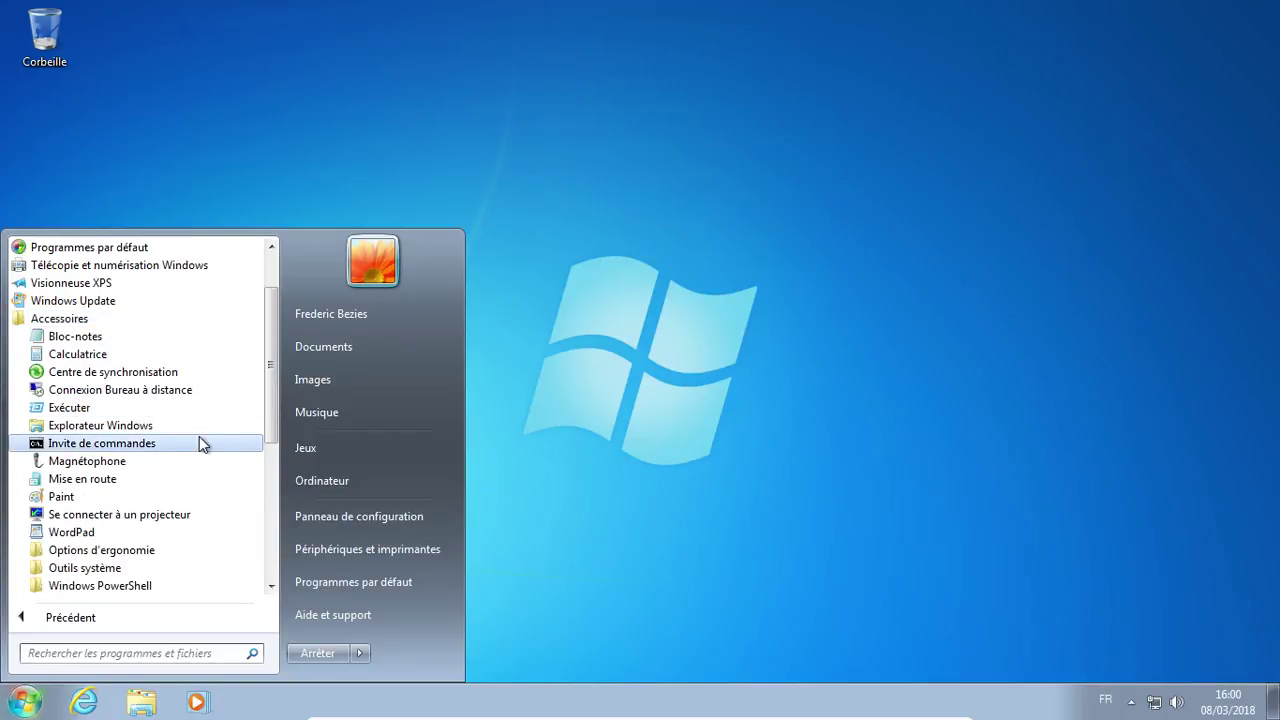
pyautogui.scroll(-1, 172, 524)
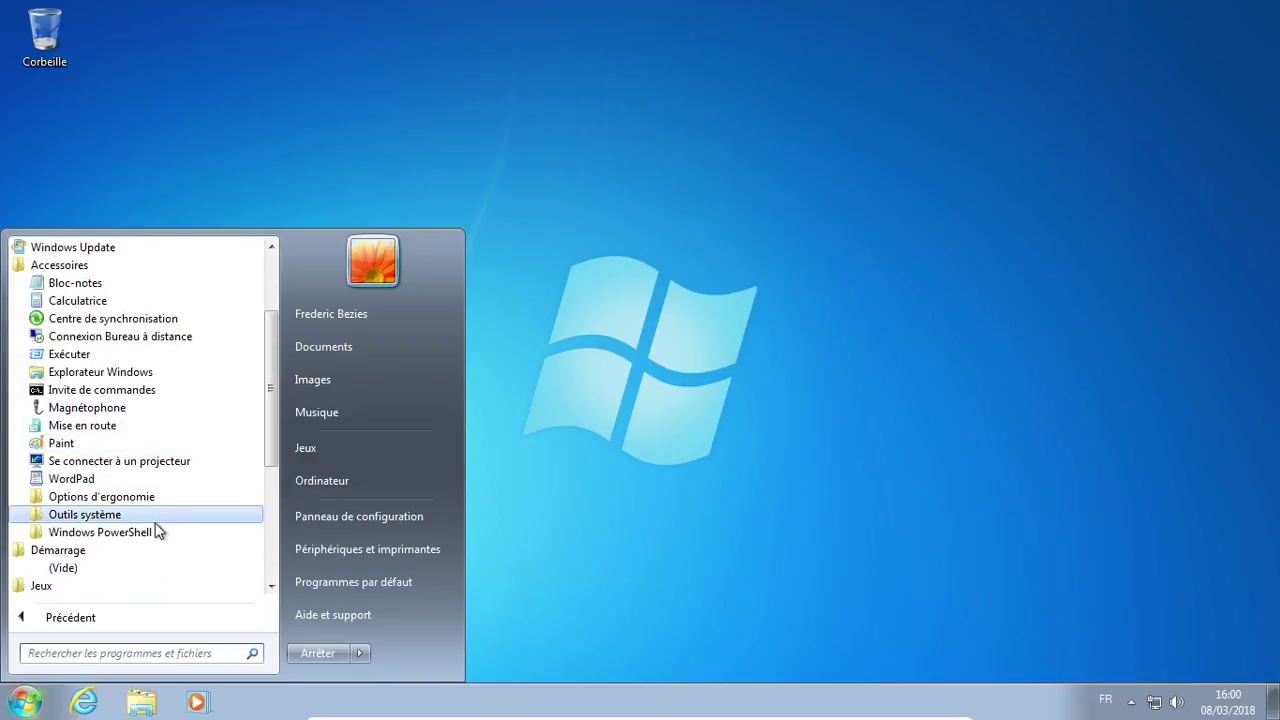
pyautogui.click(150, 520)
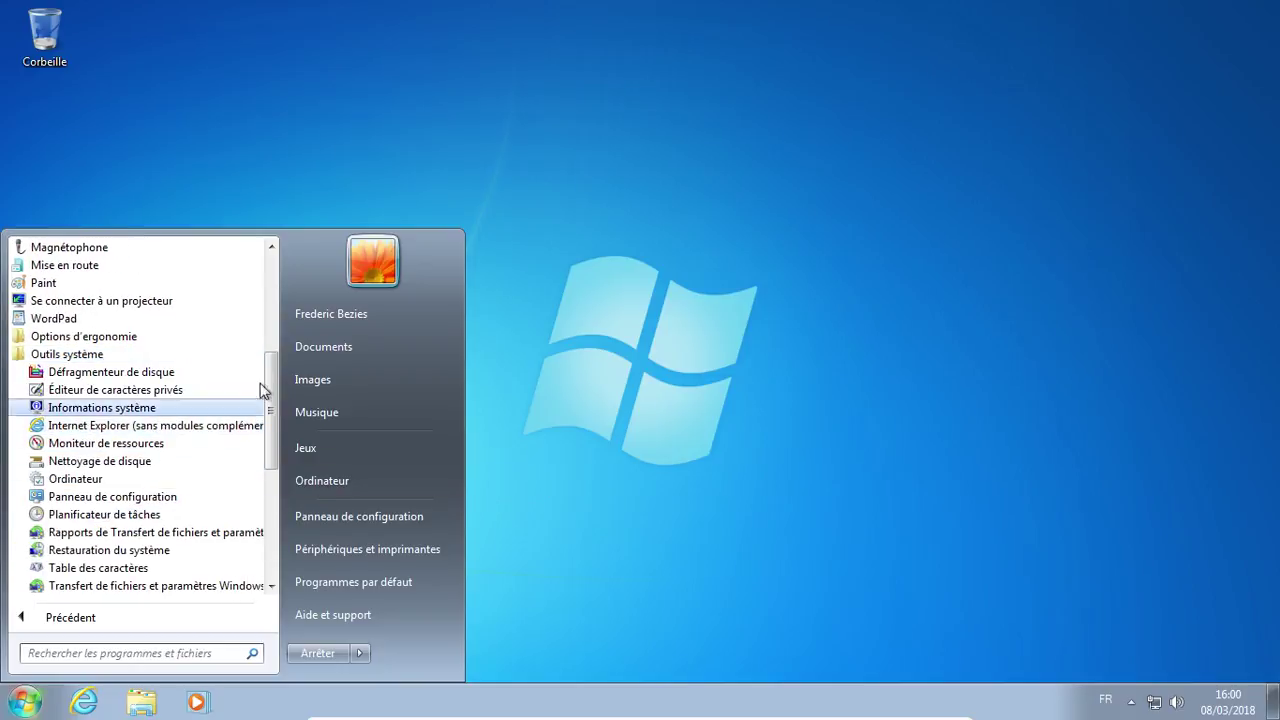
pyautogui.click(94, 356)
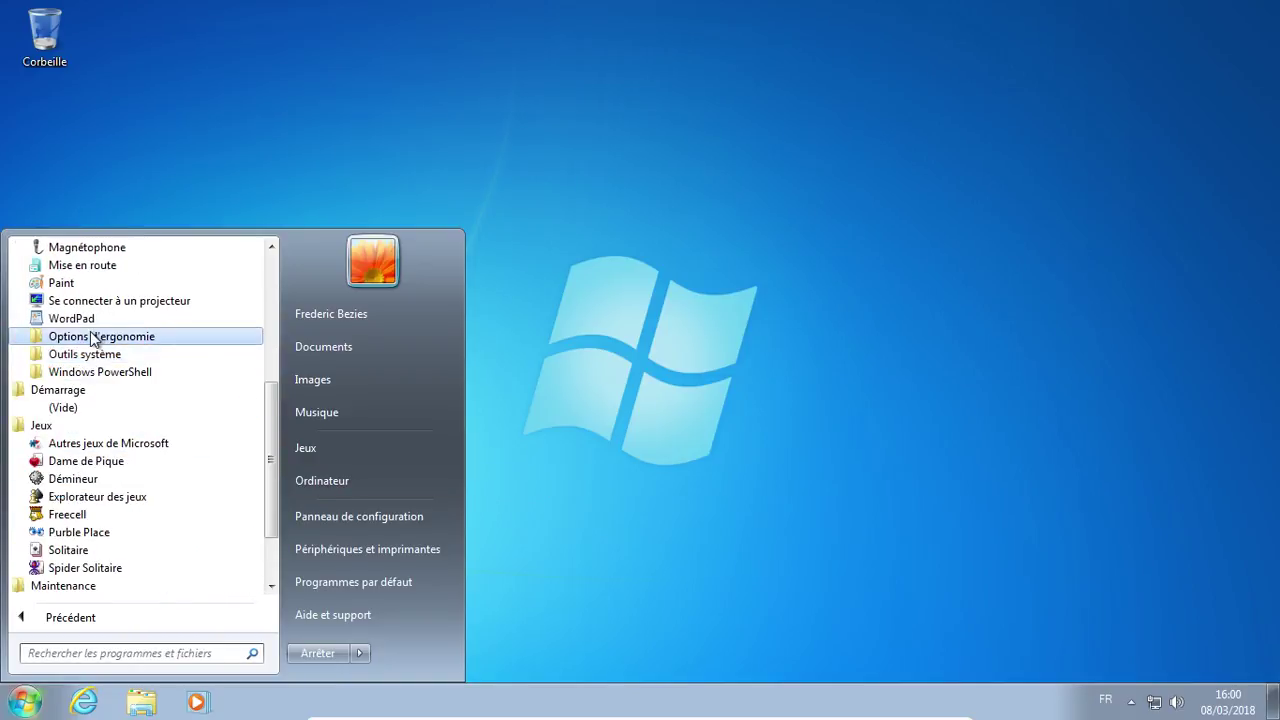
pyautogui.click(94, 336)
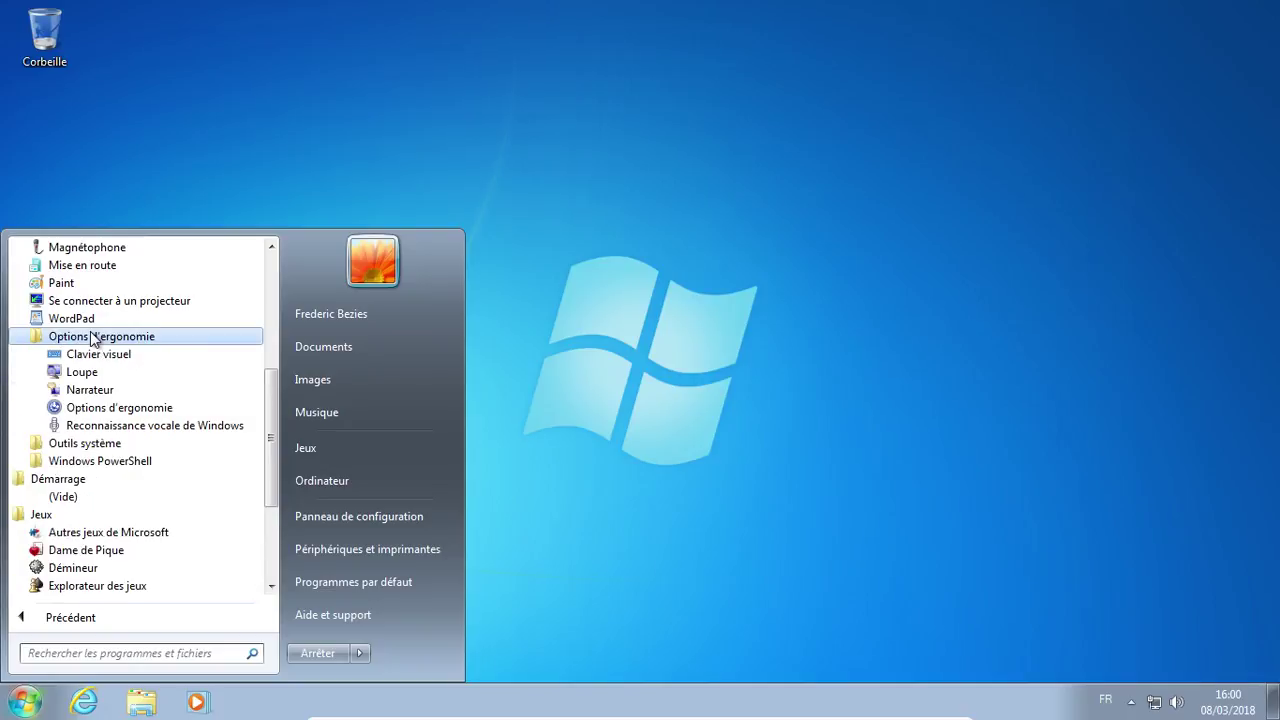
pyautogui.scroll(5, 268, 280)
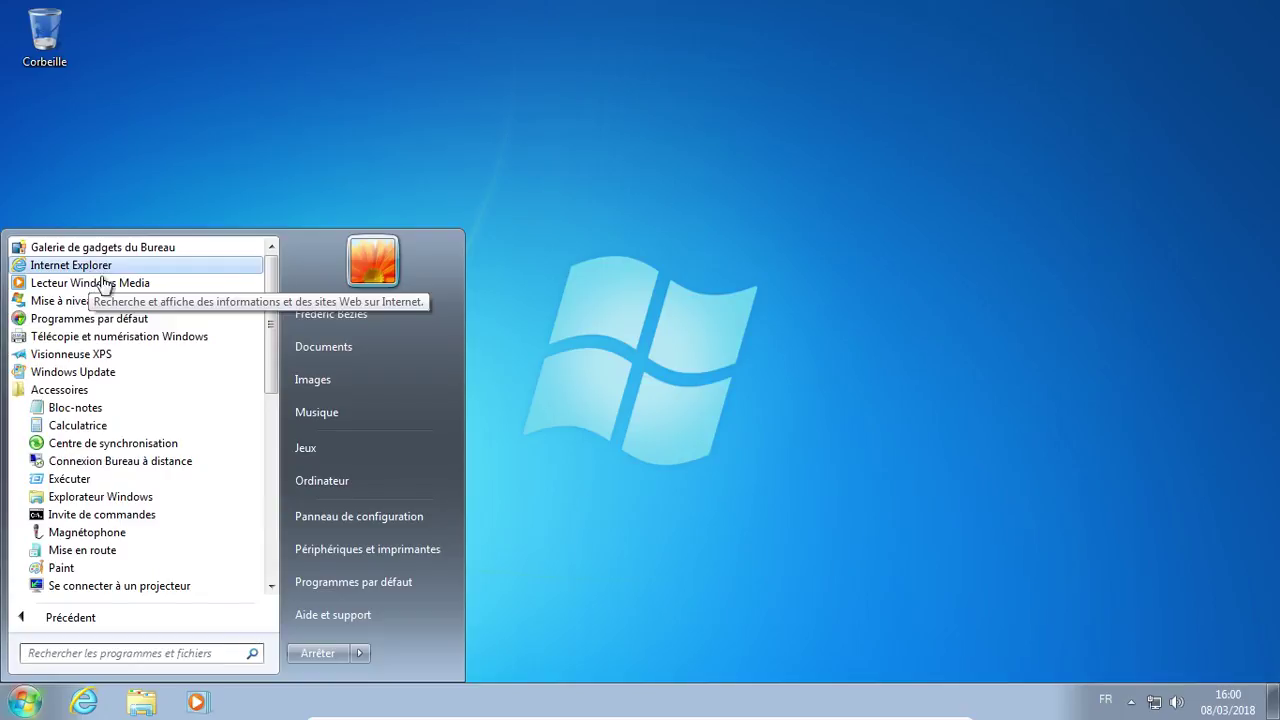
# Check the drives under Ordinateur and the general system information, closing each window after viewing it
pyautogui.click(339, 486)
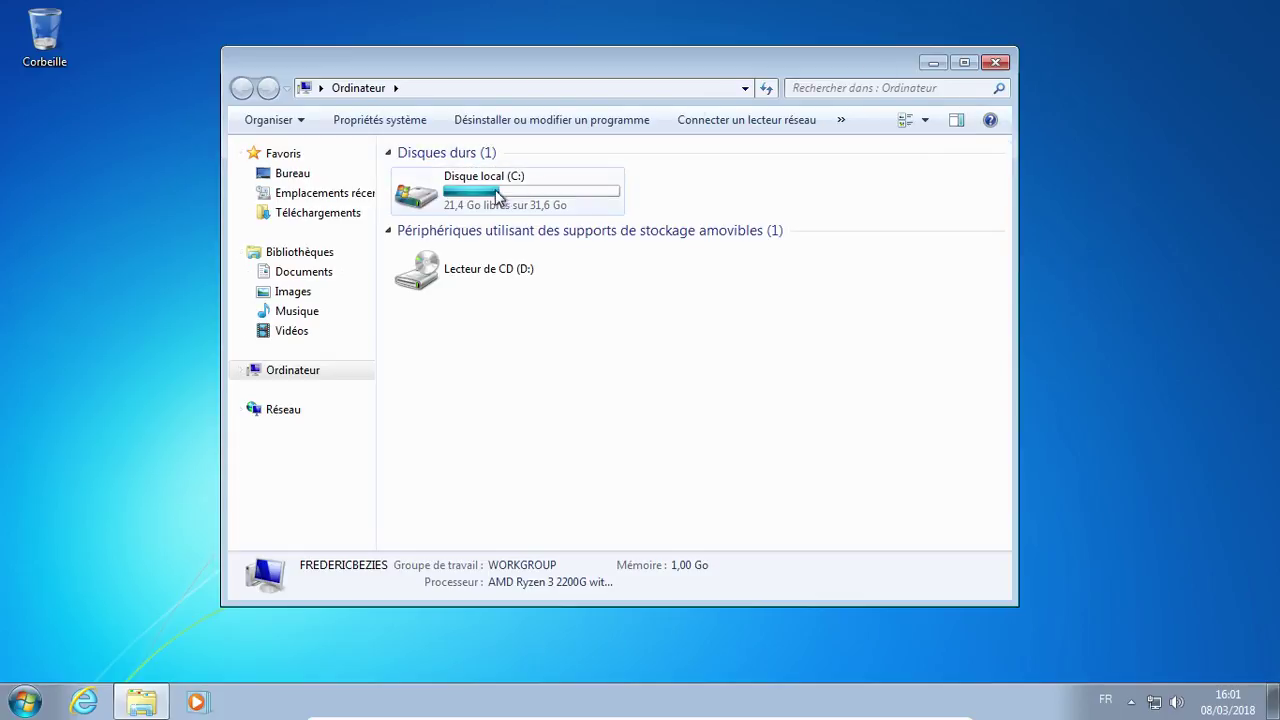
pyautogui.click(992, 63)
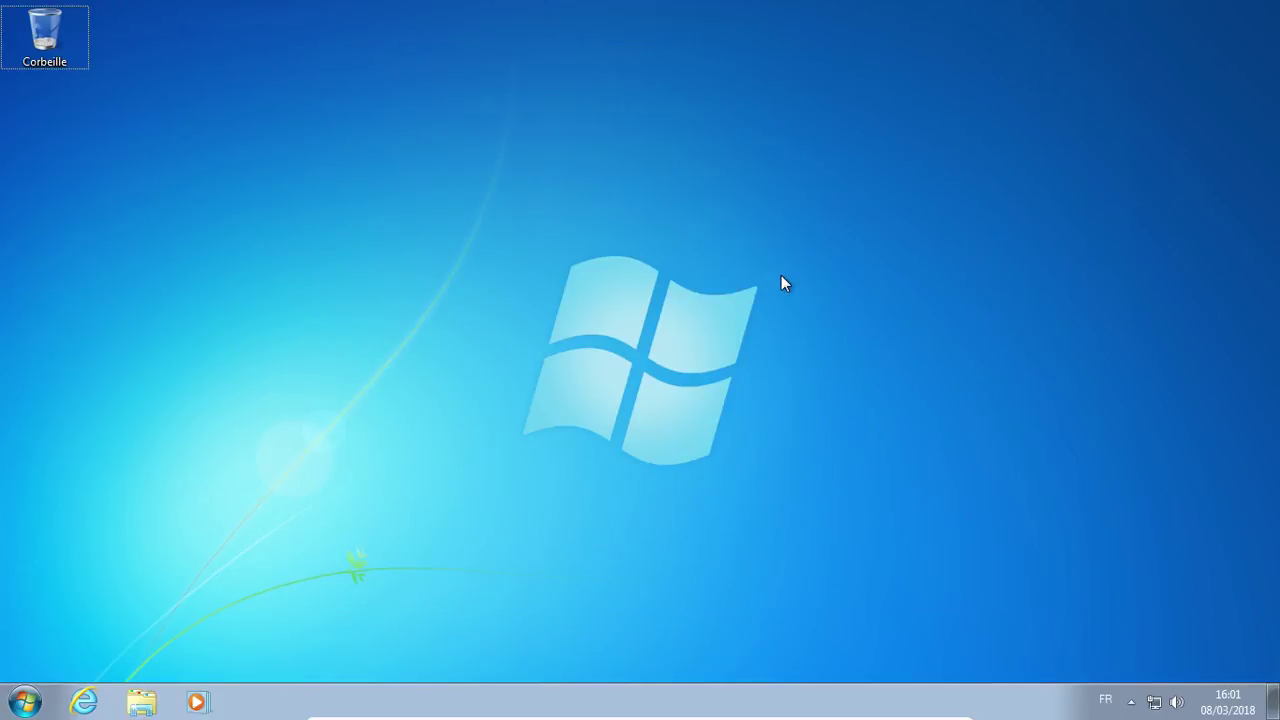
pyautogui.press('super+Pause')
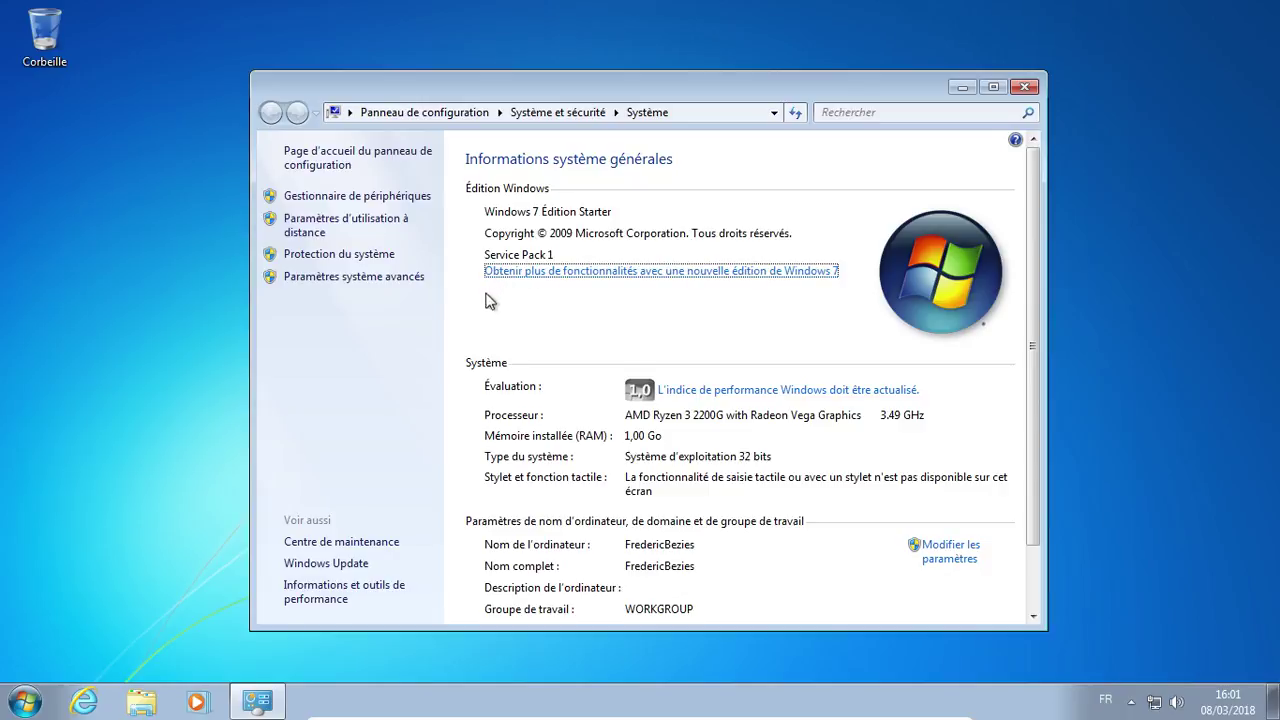
pyautogui.click(1027, 88)
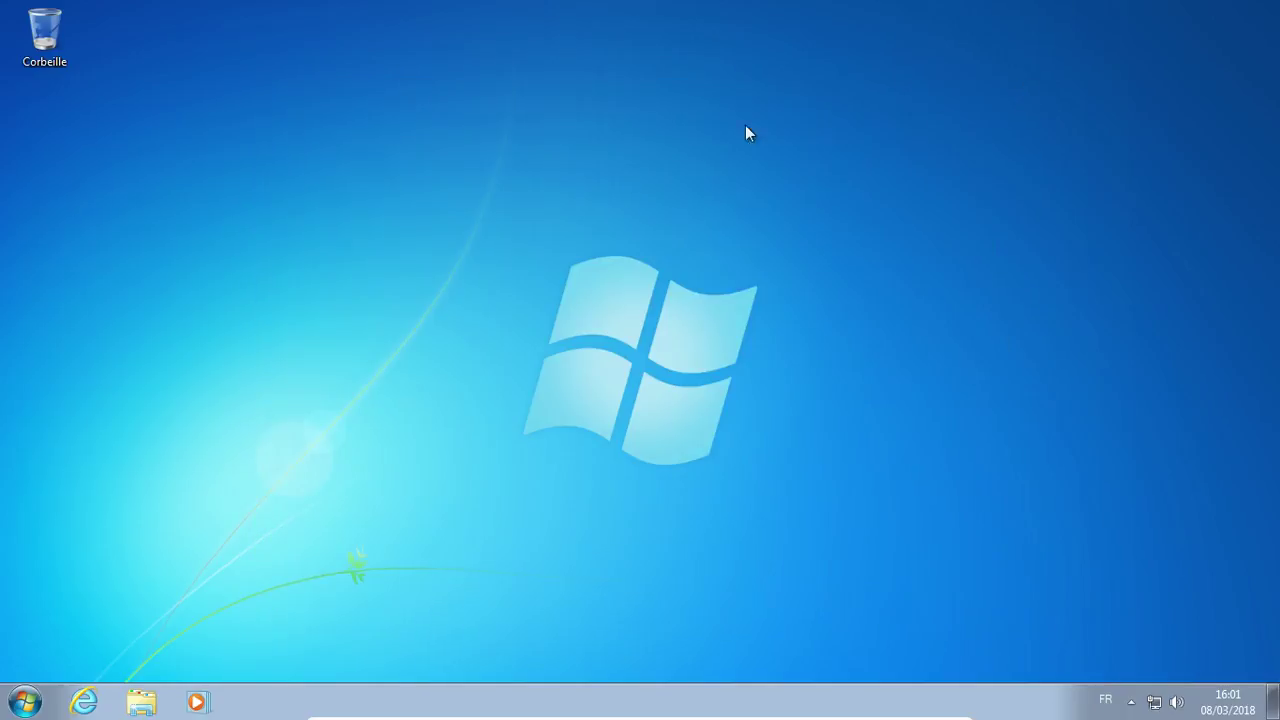
# Check which options the empty desktop's context menu offers, and dismiss it
pyautogui.rightClick(465, 50)
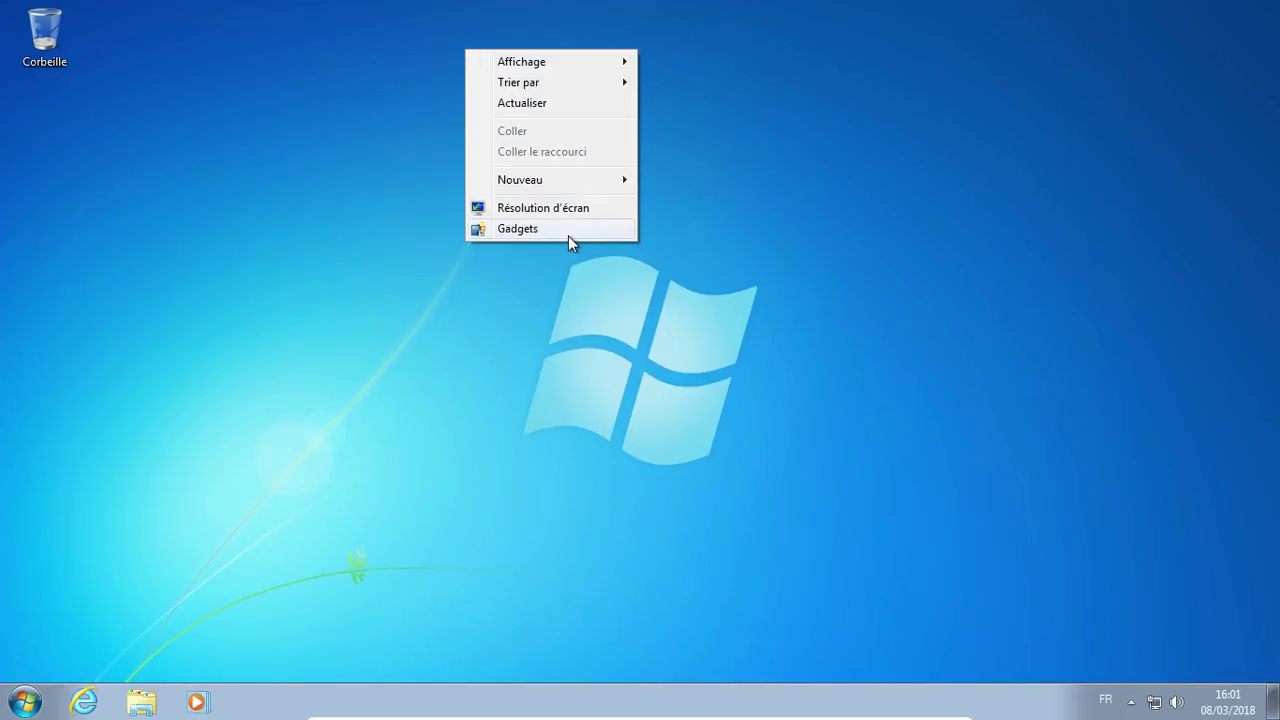
pyautogui.click(629, 243)
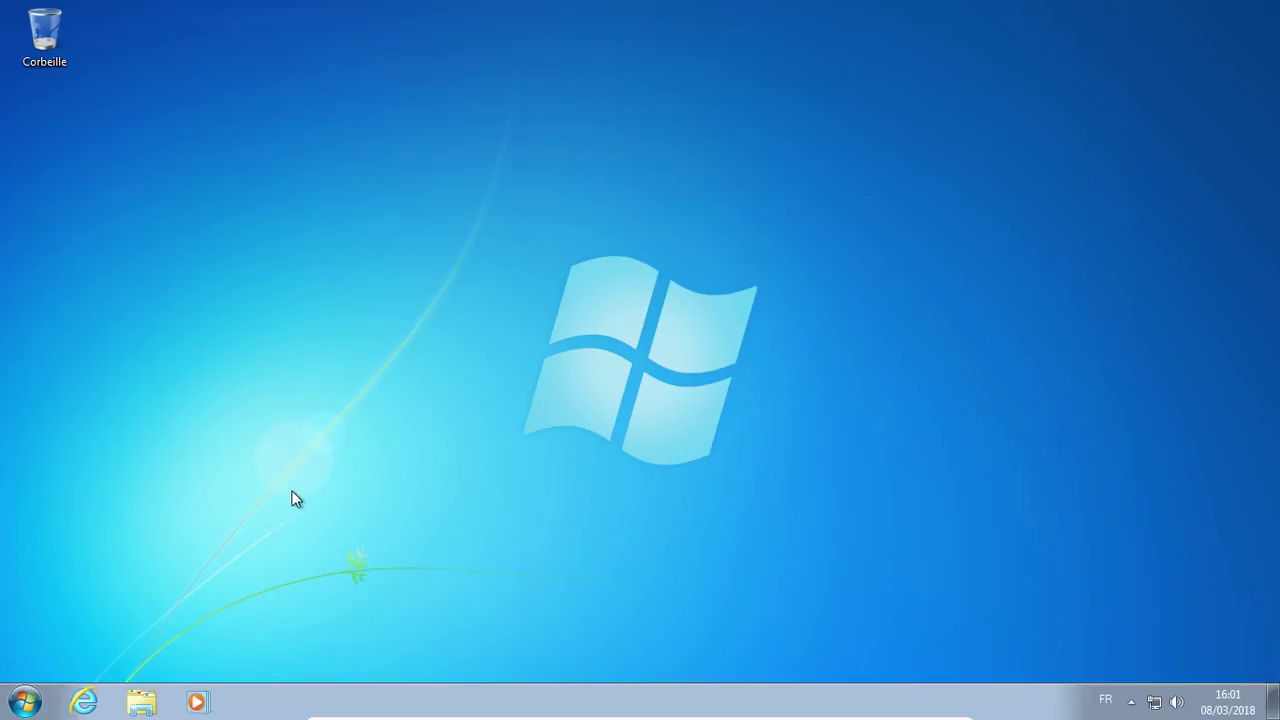
# Open Mise à niveau express, choose to select a Windows 7 edition online, read the support page, and close the window
pyautogui.click(40, 700)
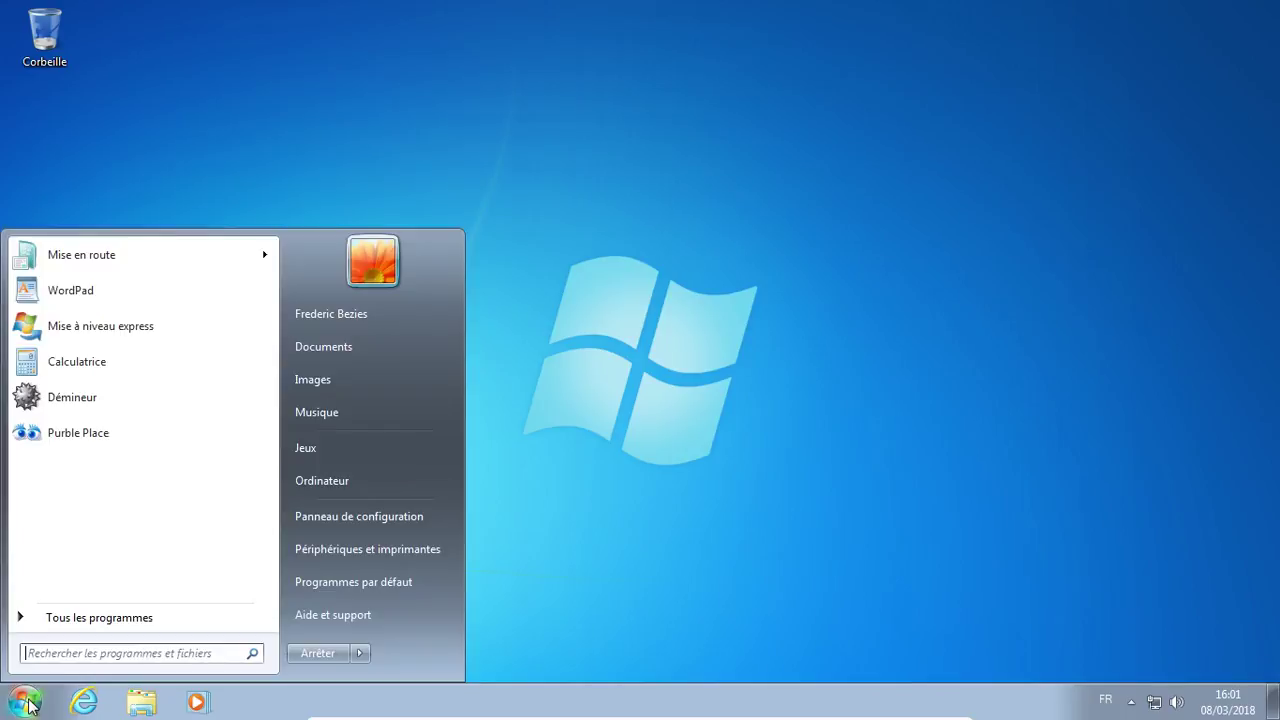
pyautogui.click(115, 340)
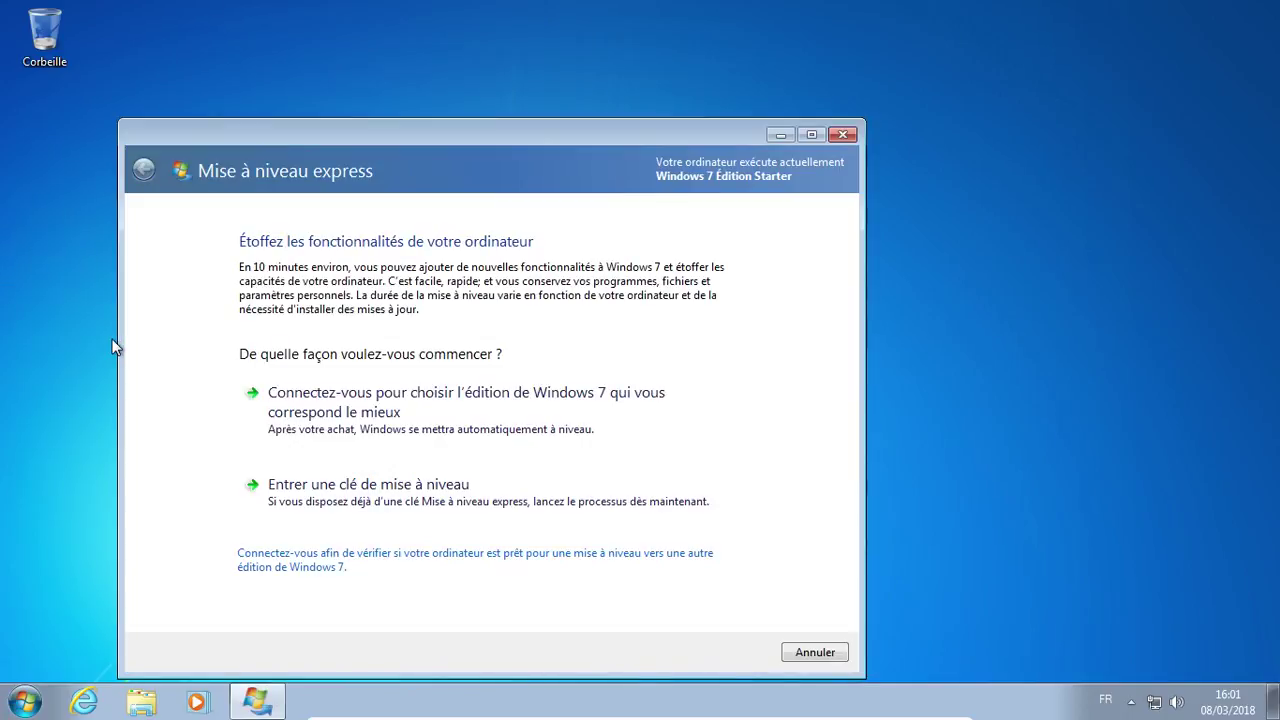
pyautogui.moveTo(493, 128); pyautogui.dragTo(574, 83)
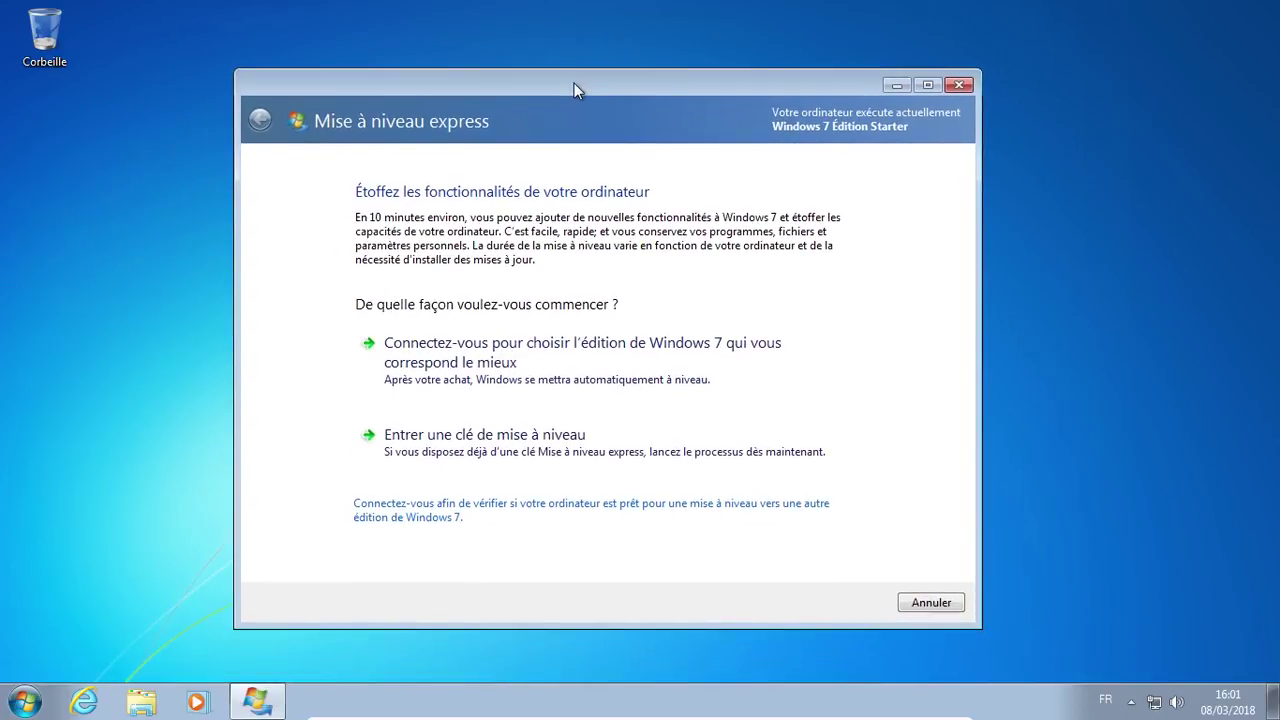
pyautogui.click(560, 374)
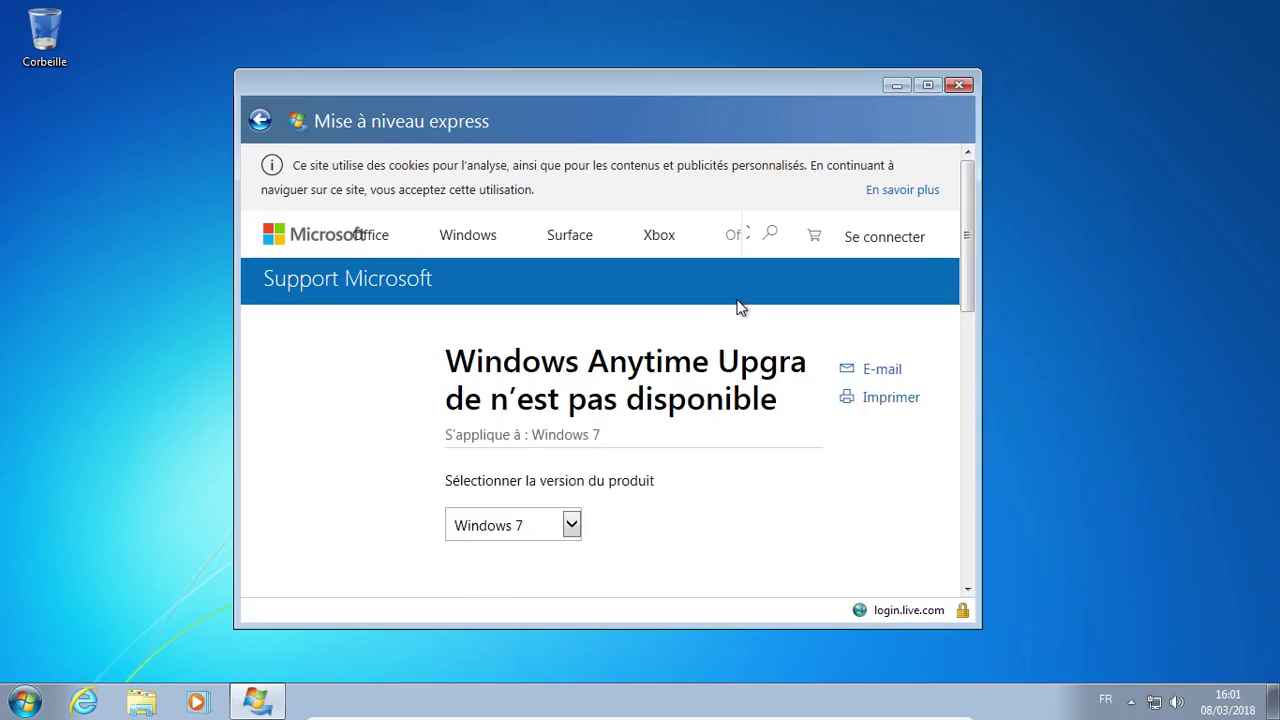
pyautogui.click(572, 527)
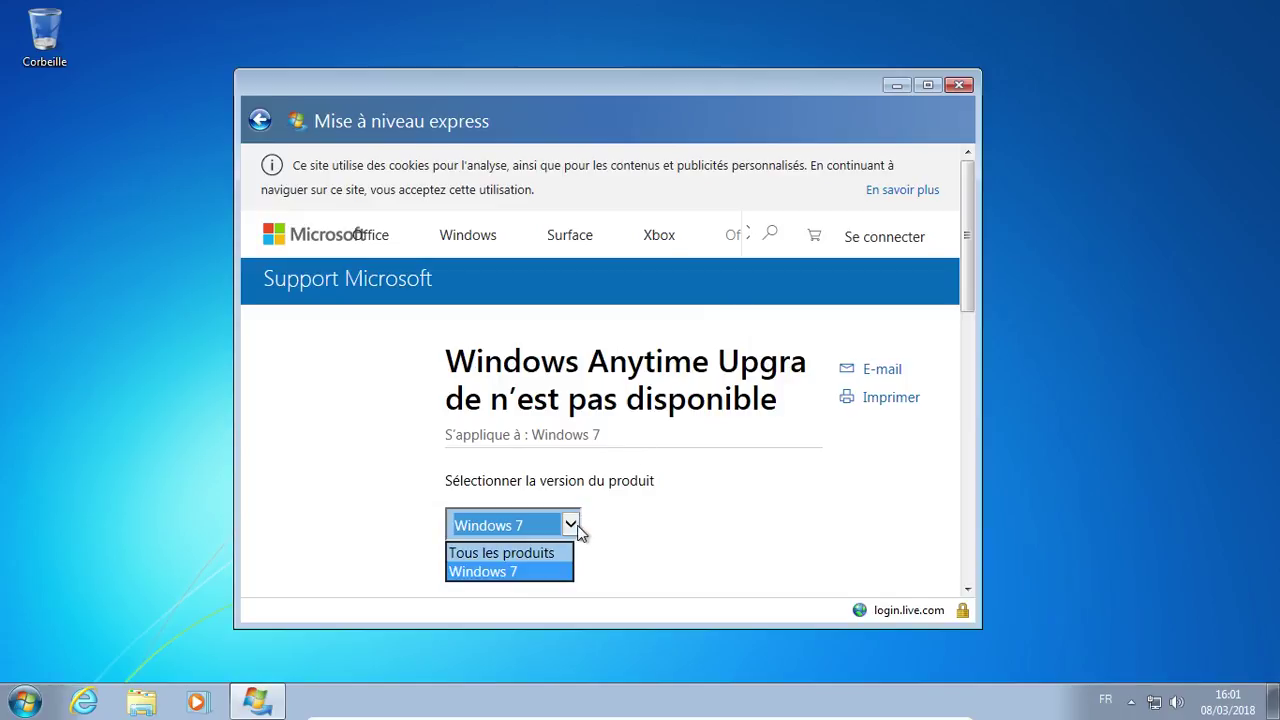
pyautogui.click(578, 533)
pyautogui.moveTo(966, 217); pyautogui.dragTo(963, 340)
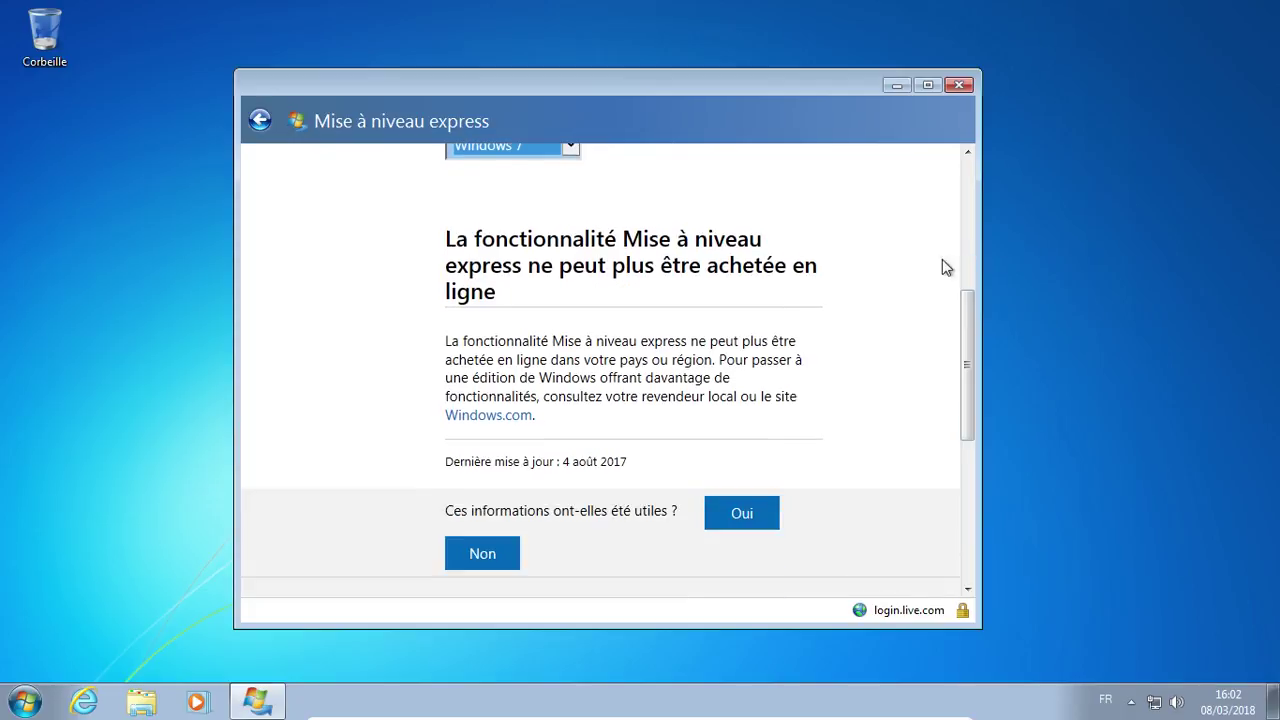
pyautogui.click(958, 86)
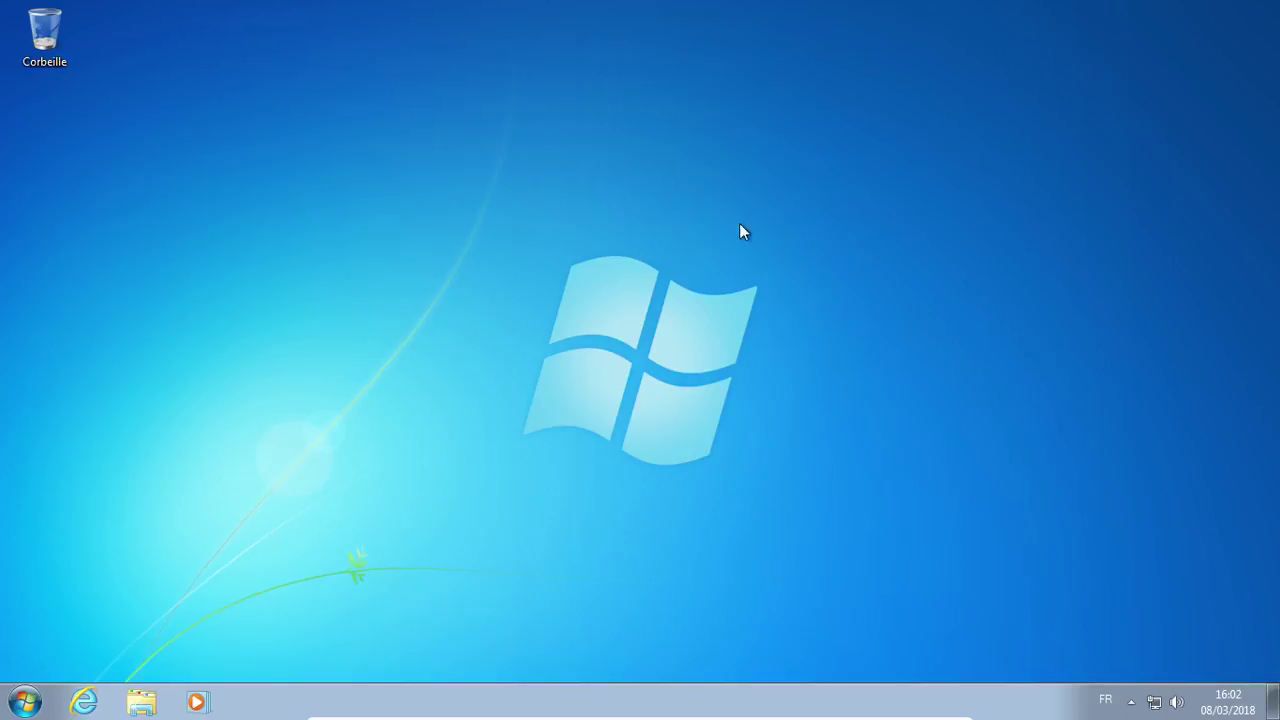
# Open Calculatrice, move its window toward the middle of the desktop, and close it
pyautogui.click(24, 701)
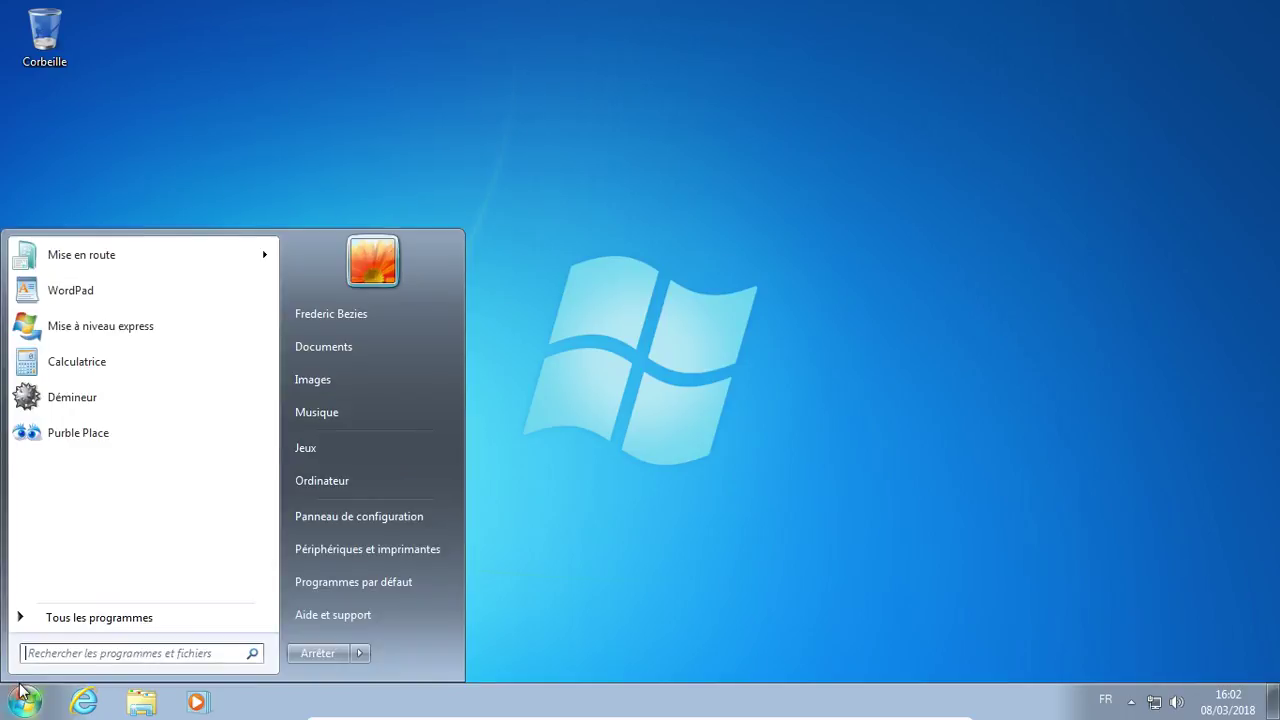
pyautogui.click(104, 354)
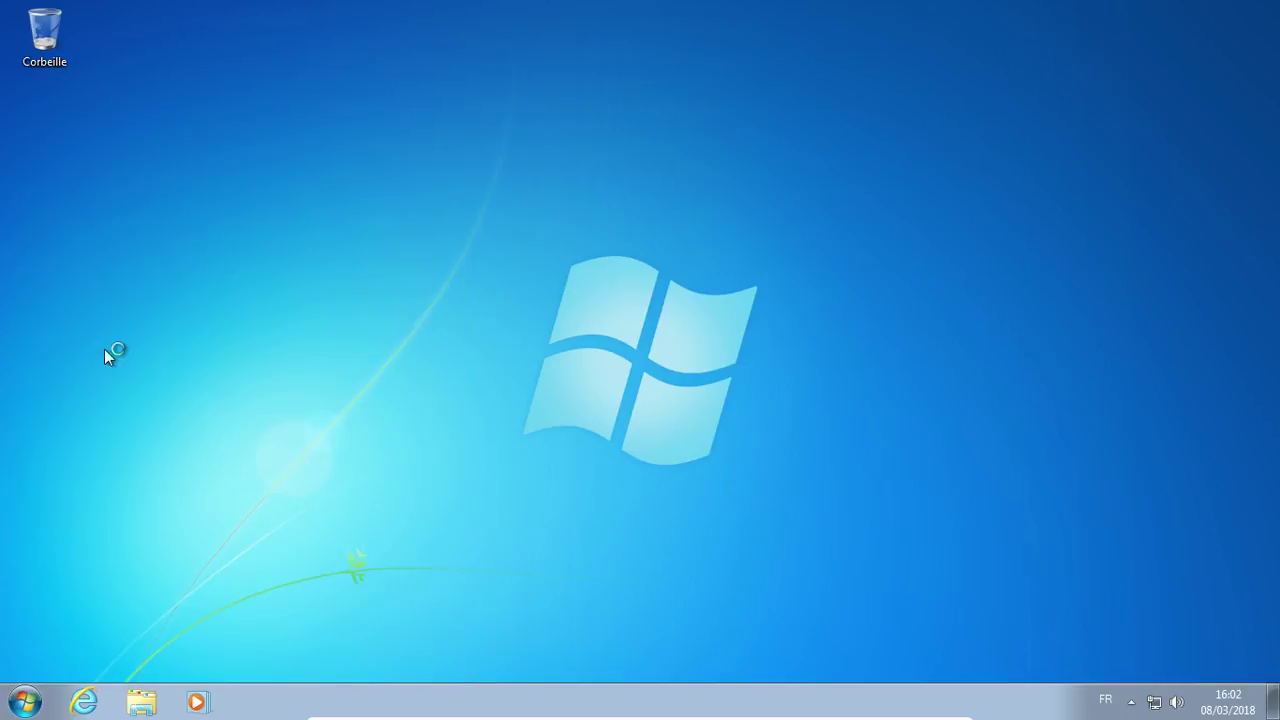
pyautogui.moveTo(165, 80); pyautogui.dragTo(601, 89)
pyautogui.click(690, 96)
# Open the Affichage settings under Matériel et audio in Panneau de configuration, and check the screen saver settings without changing them
pyautogui.click(24, 701)
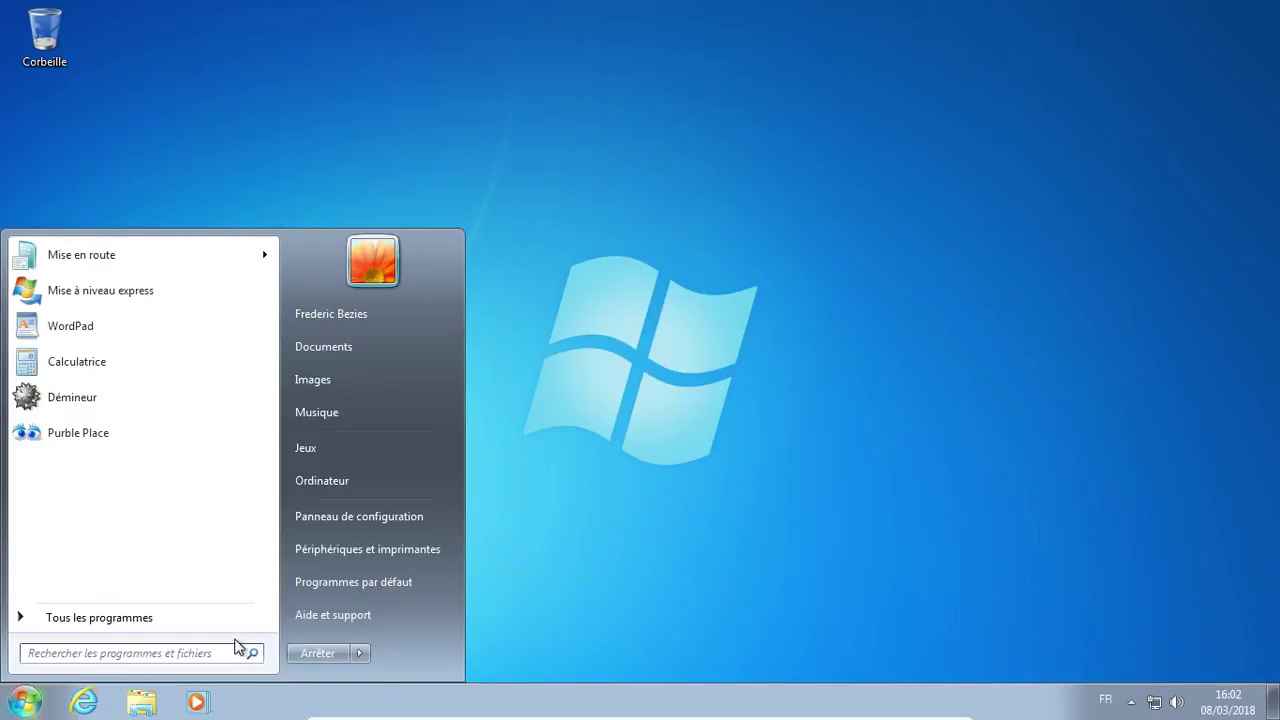
pyautogui.click(356, 517)
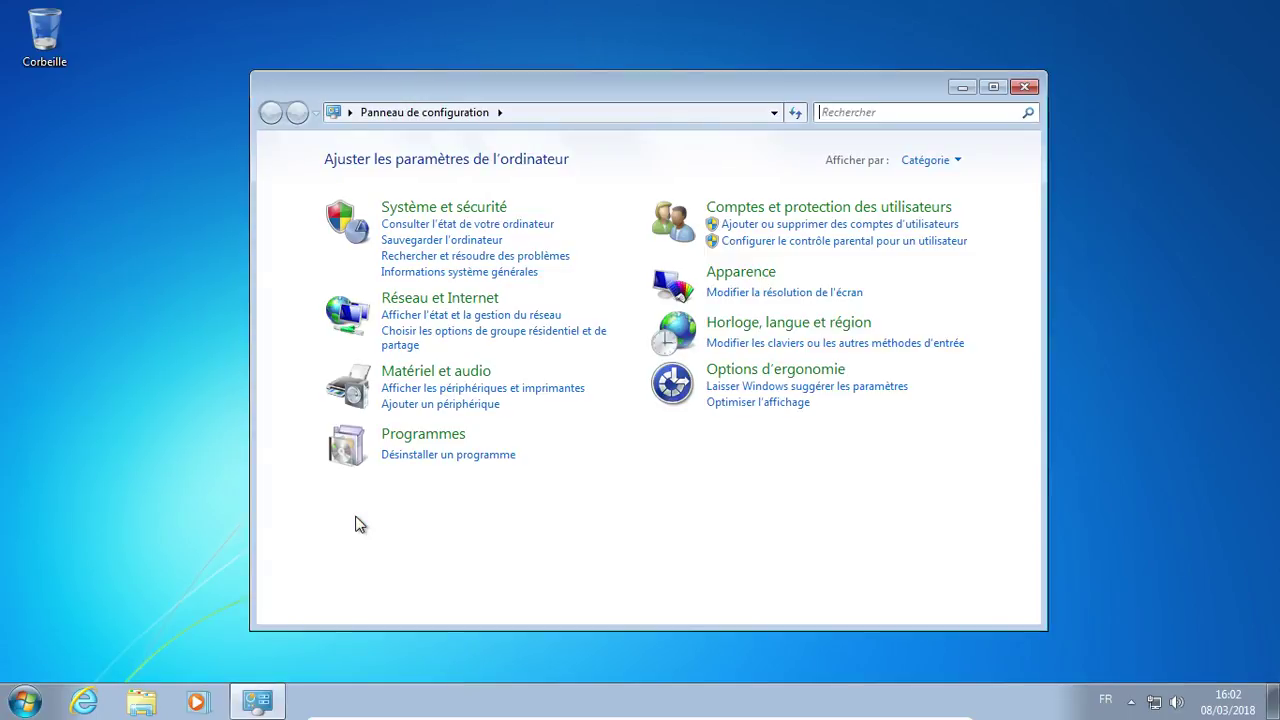
pyautogui.click(429, 371)
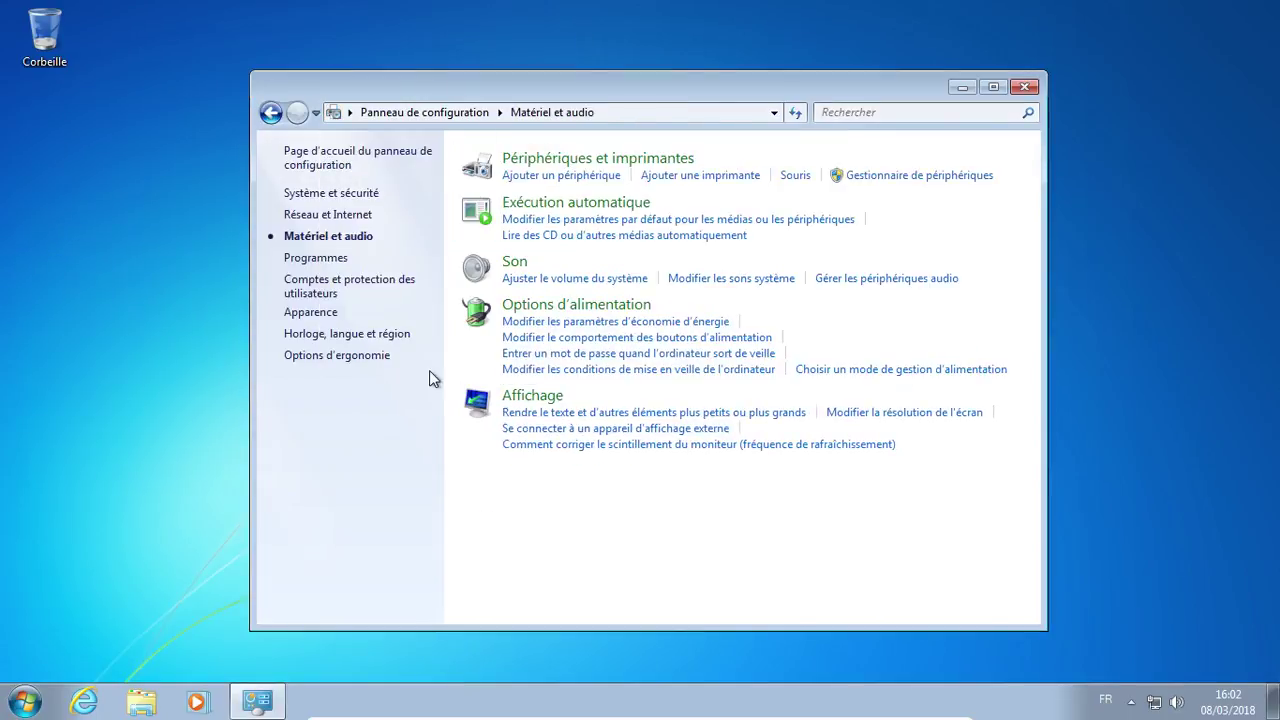
pyautogui.click(512, 398)
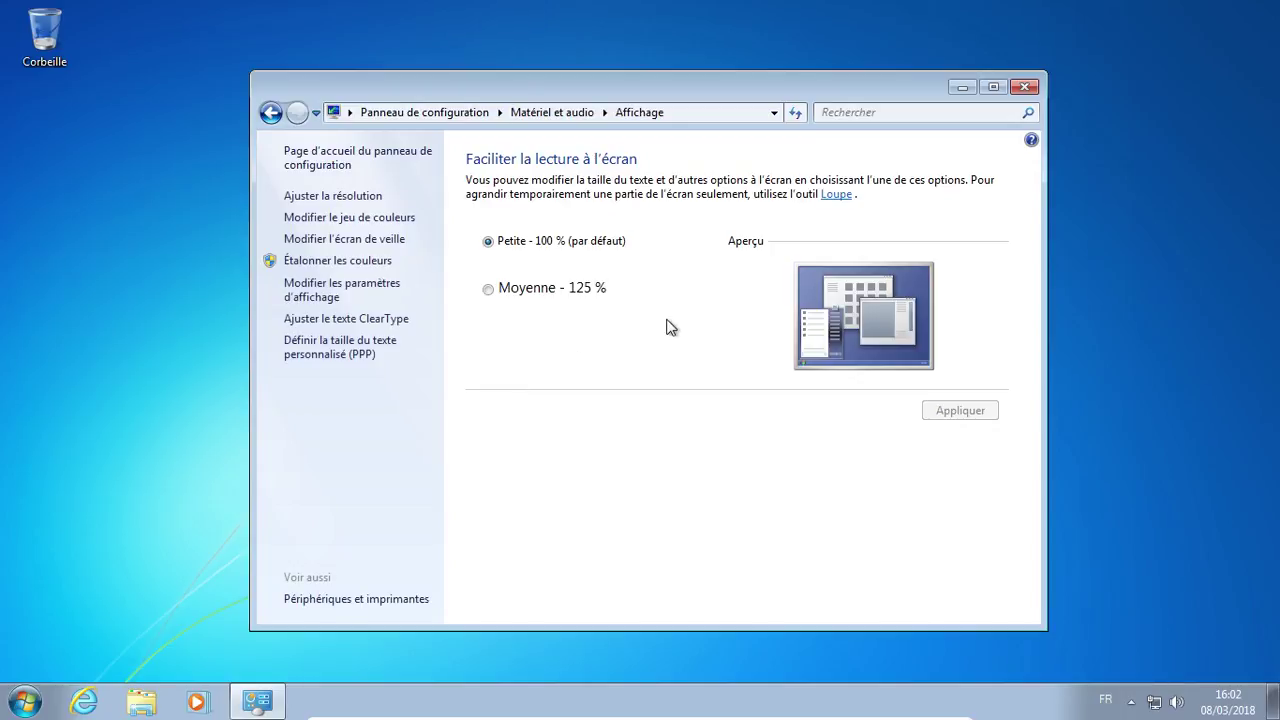
pyautogui.click(335, 222)
pyautogui.click(447, 45)
pyautogui.click(366, 240)
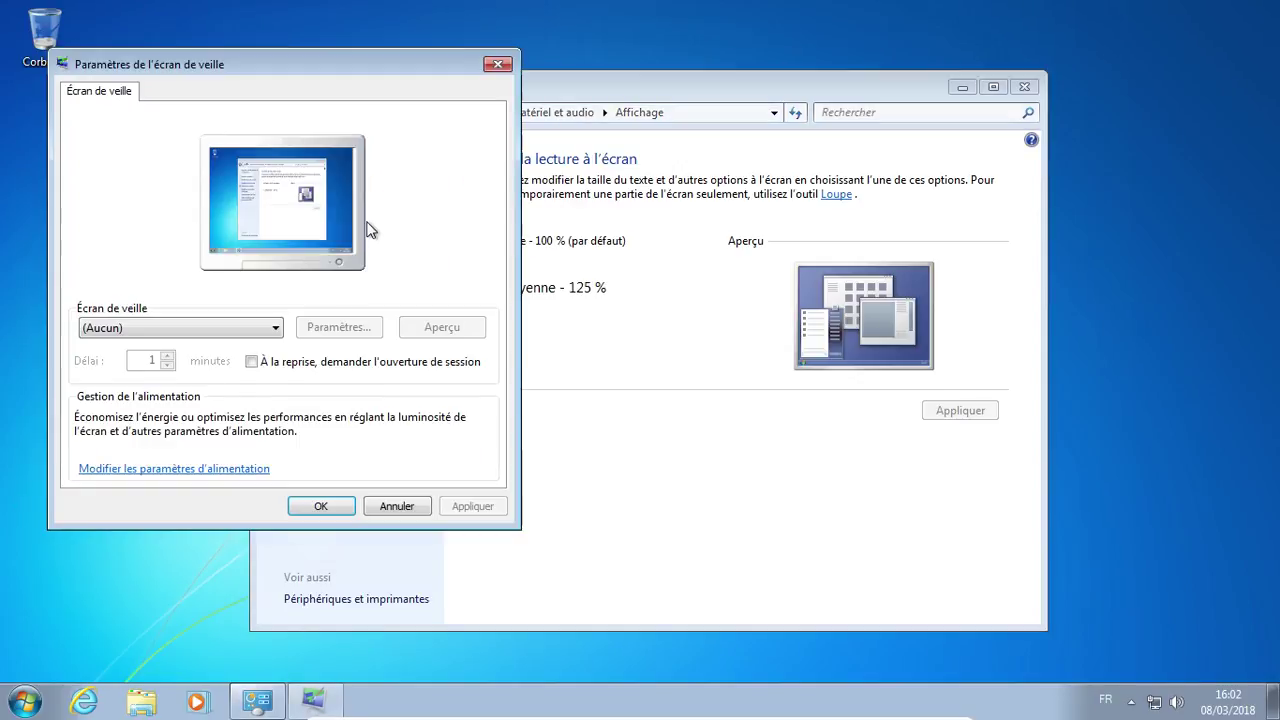
pyautogui.click(494, 66)
# Preview Windows Classique and the high-contrast colour schemes, and apply Windows 7 Édition Familiale Basique
pyautogui.click(362, 216)
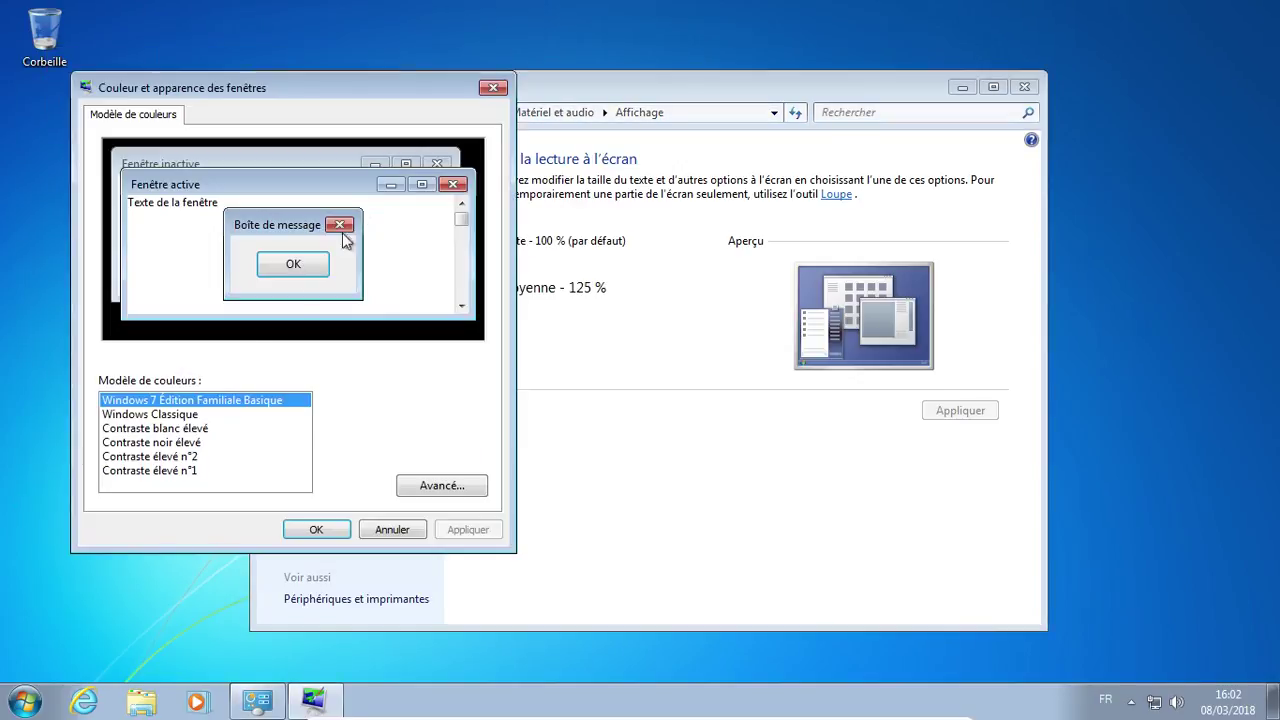
pyautogui.click(197, 418)
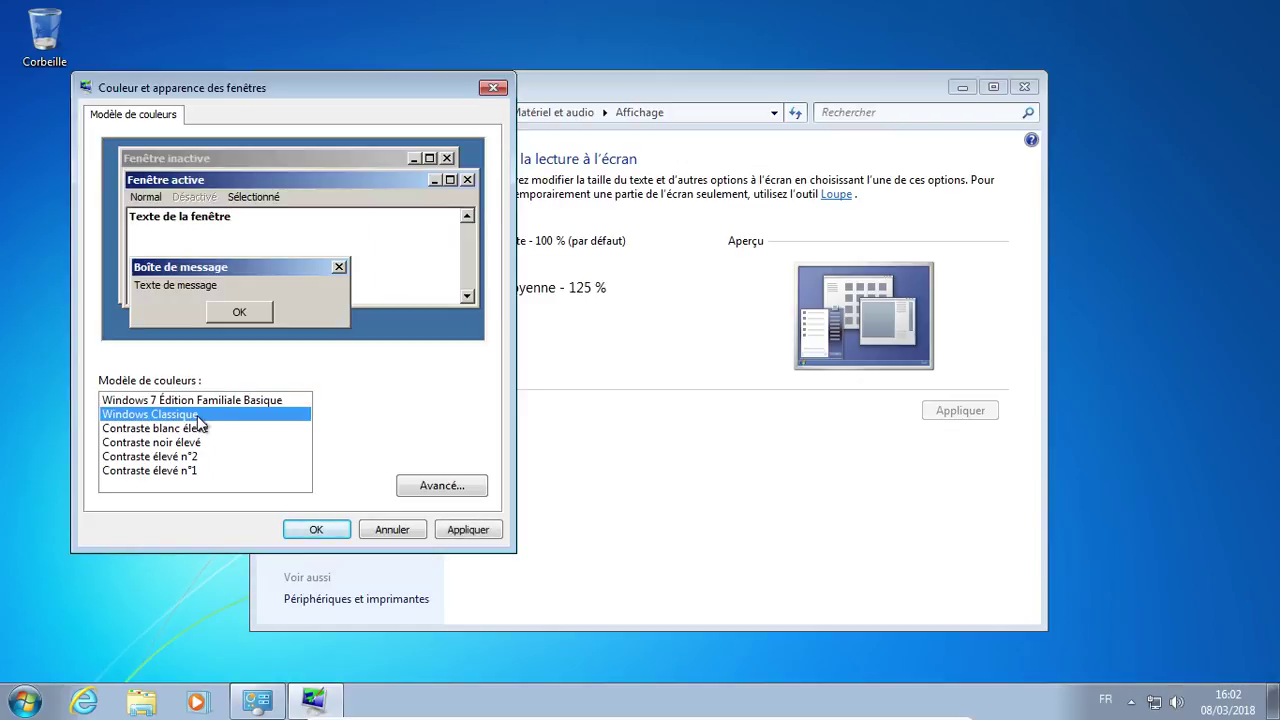
pyautogui.click(190, 428)
pyautogui.click(185, 442)
pyautogui.click(179, 456)
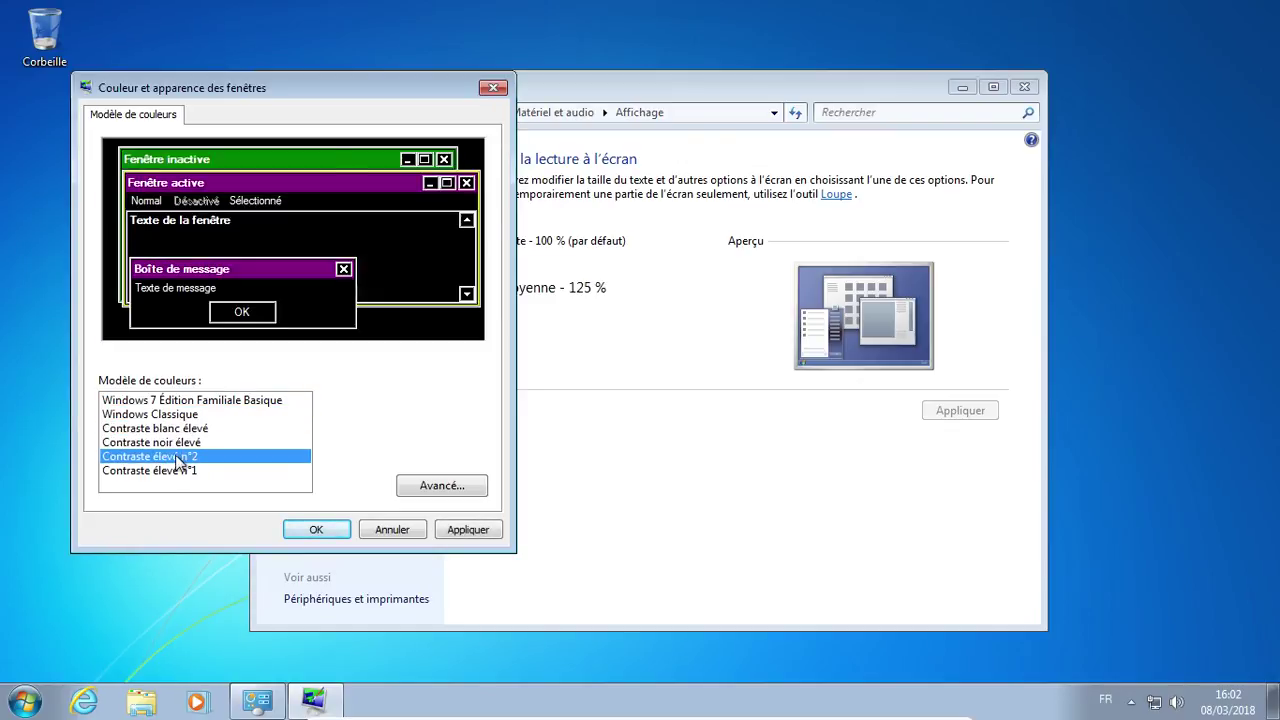
pyautogui.click(180, 470)
pyautogui.click(182, 400)
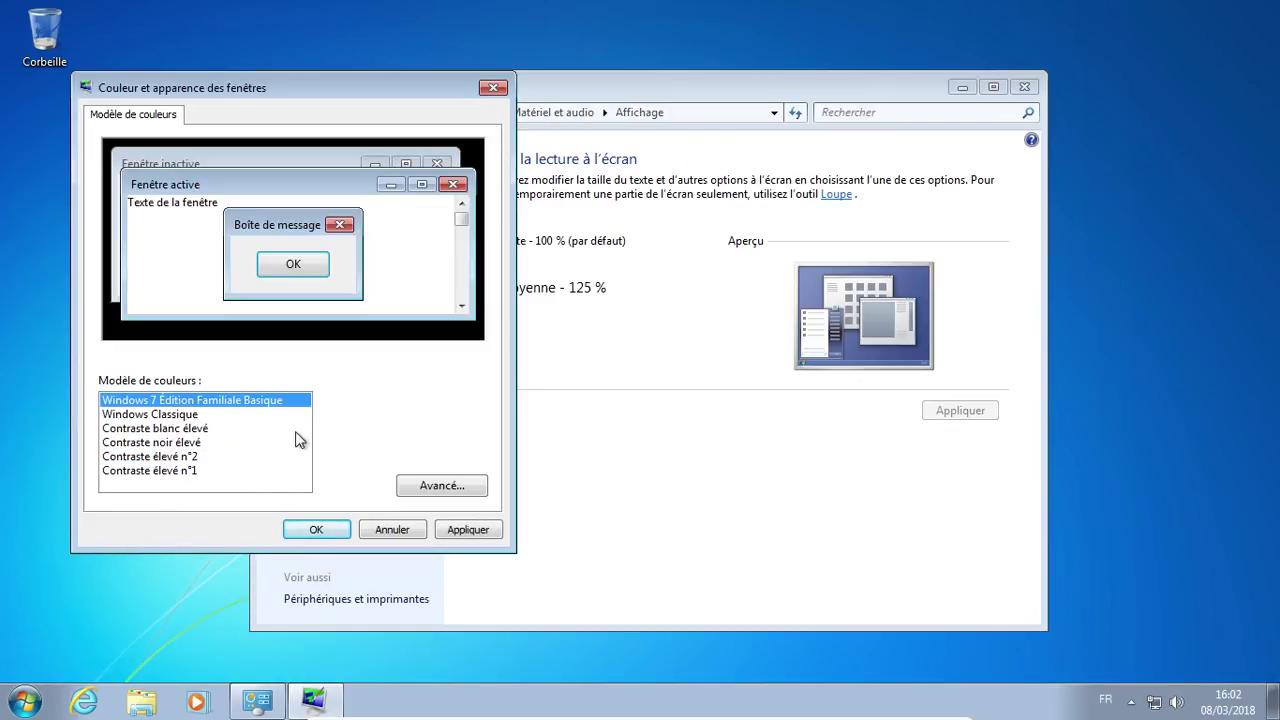
pyautogui.click(452, 533)
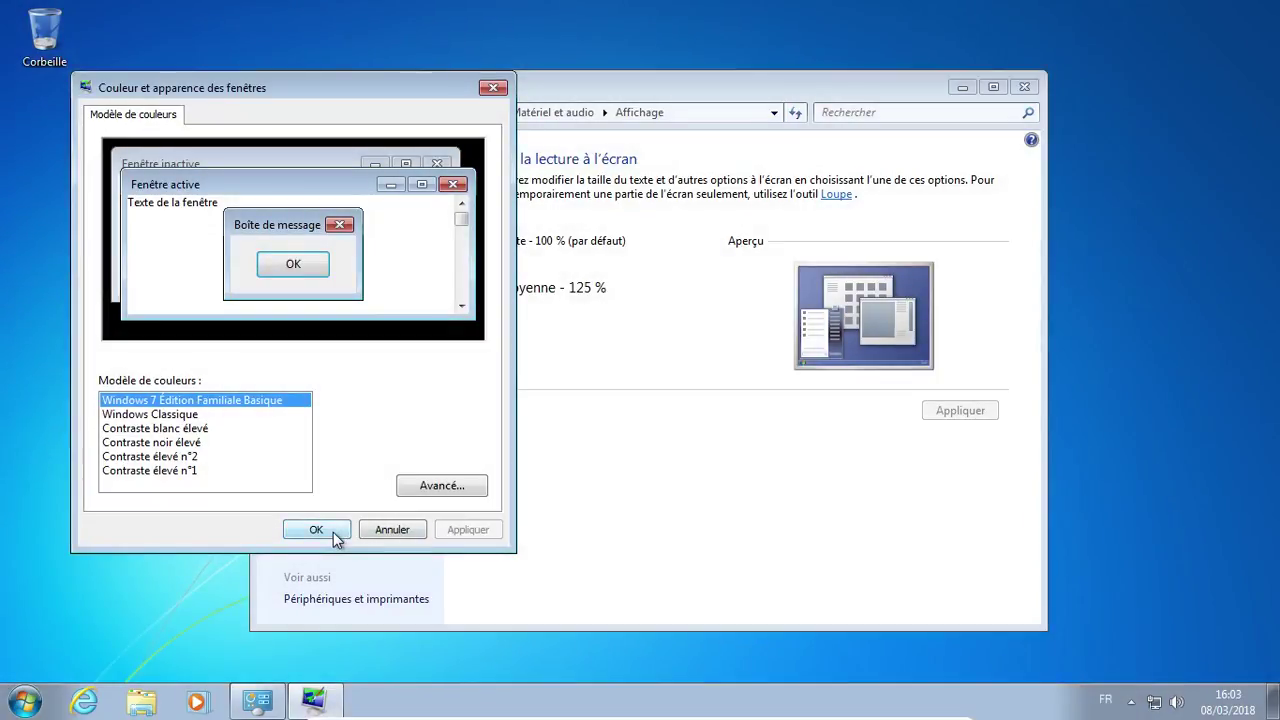
pyautogui.click(316, 530)
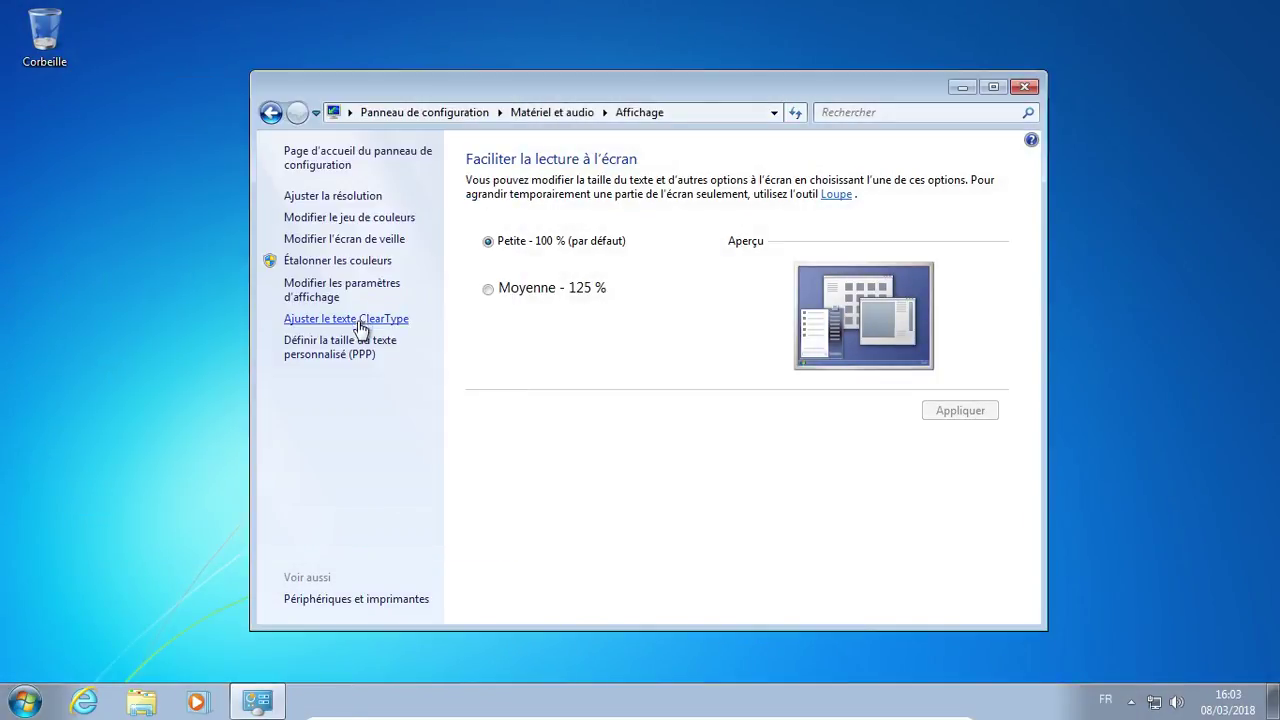
# View the screen resolution settings, close their window, and dismiss the Centre de maintenance notification
pyautogui.click(340, 196)
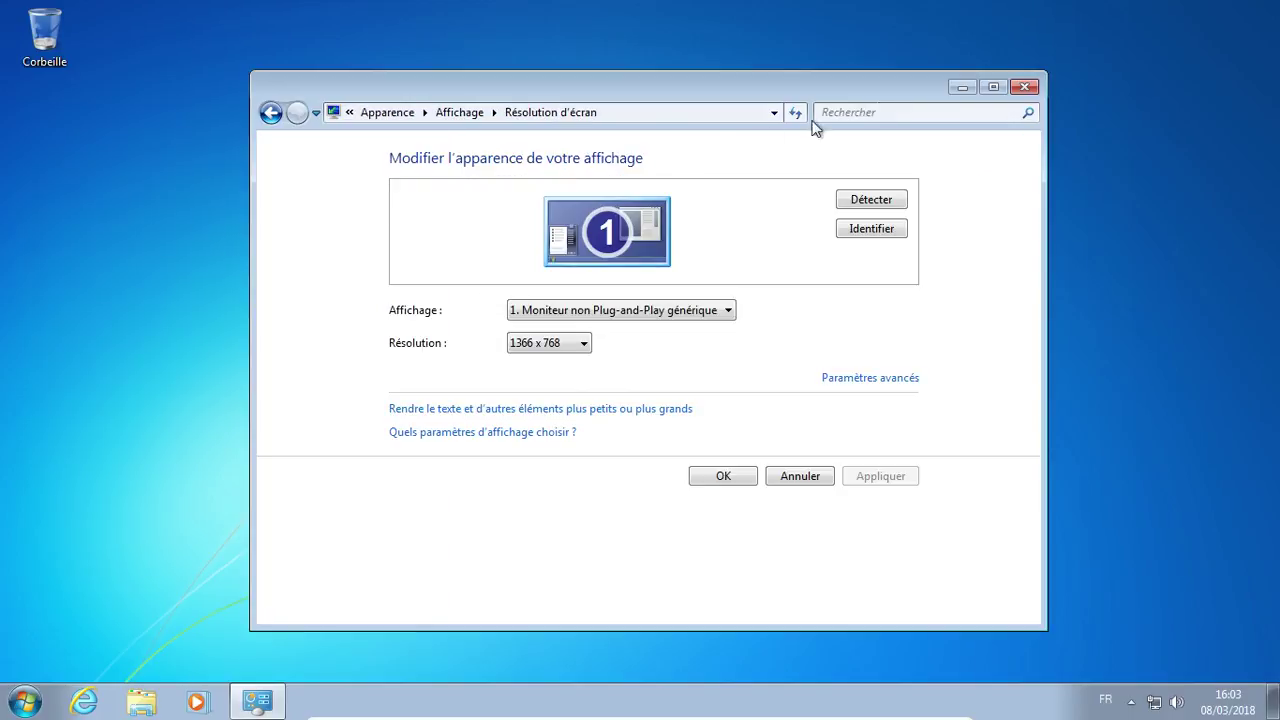
pyautogui.click(1024, 88)
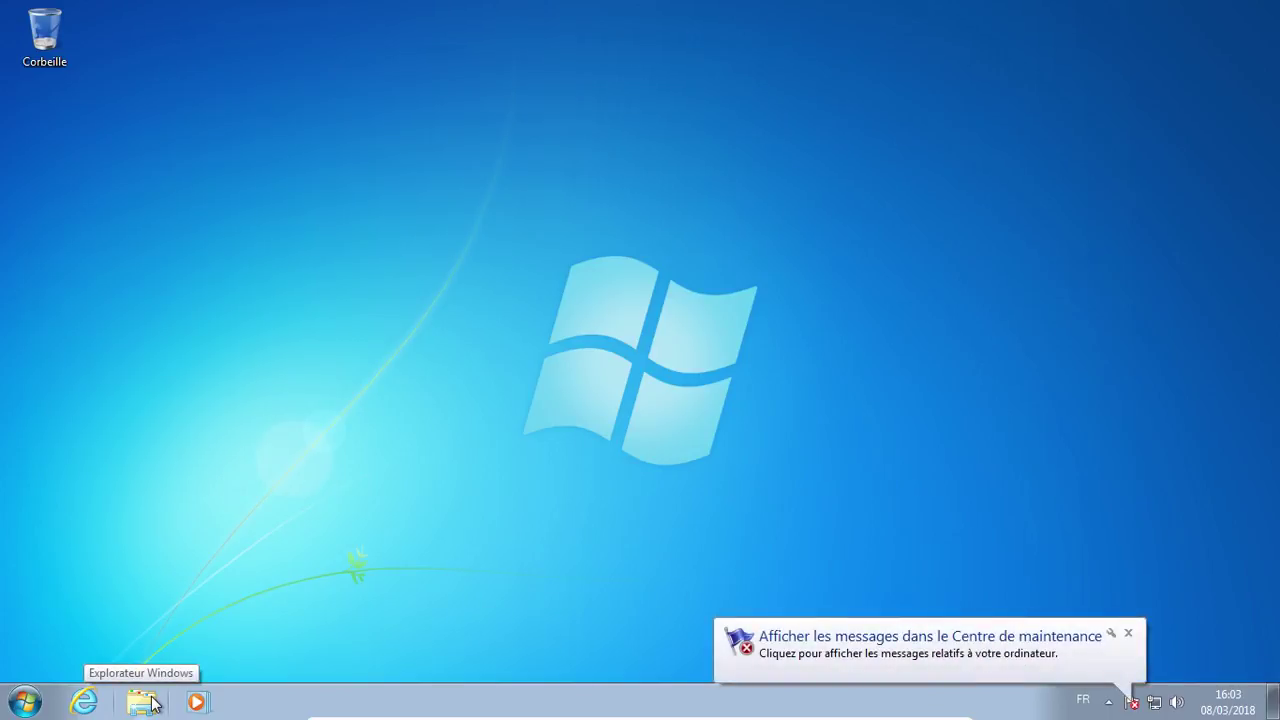
pyautogui.click(1128, 633)
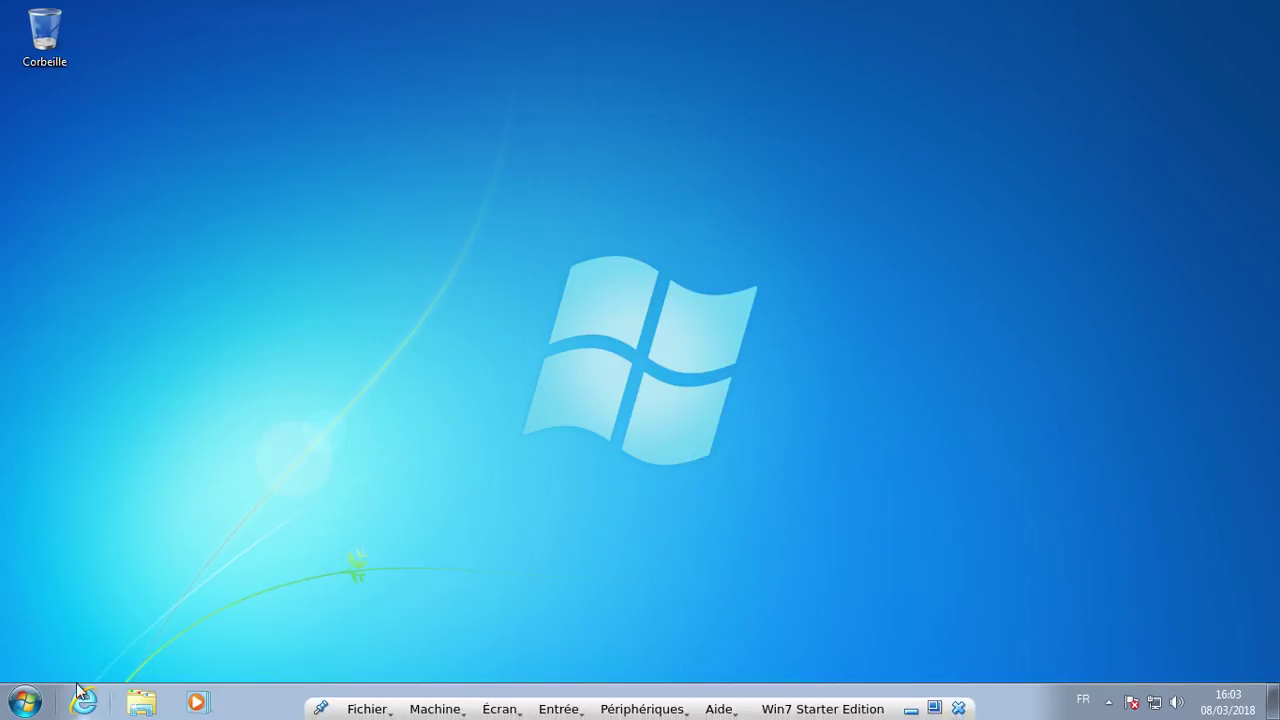
# Check the Mise en route tasks and shut down the Windows 7 Starter Edition guest
pyautogui.click(25, 702)
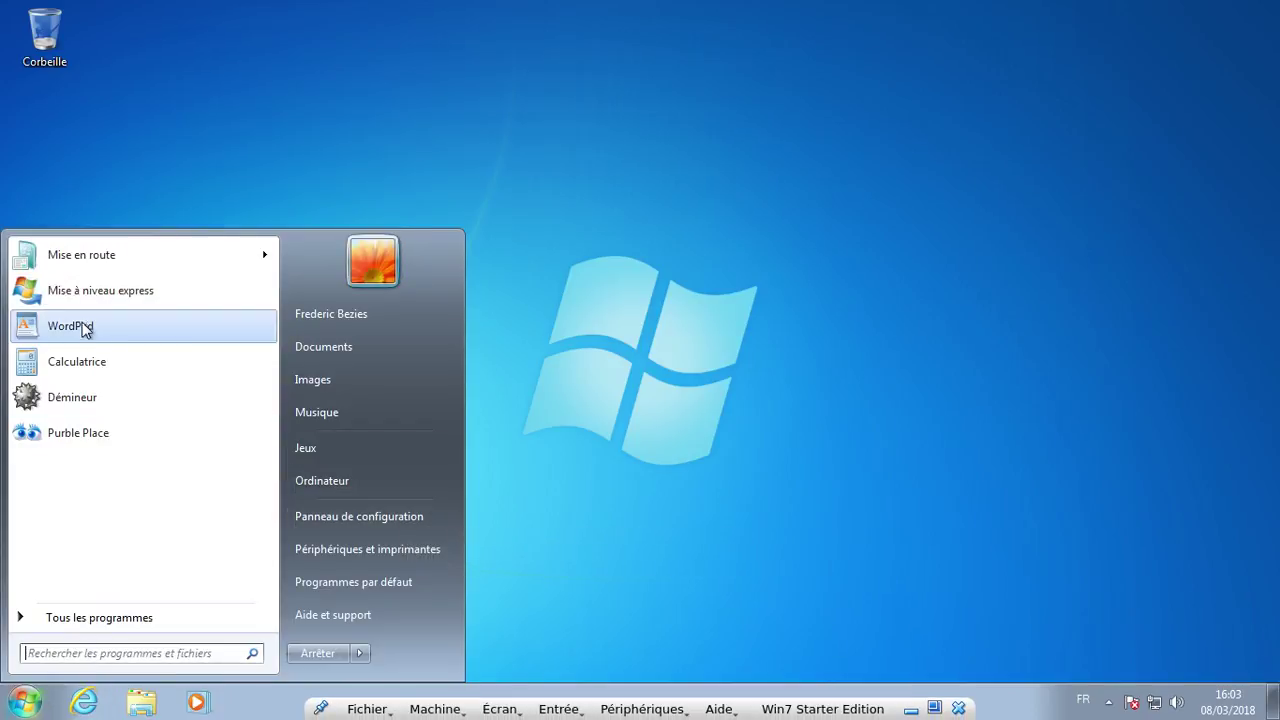
pyautogui.moveTo(45, 252)
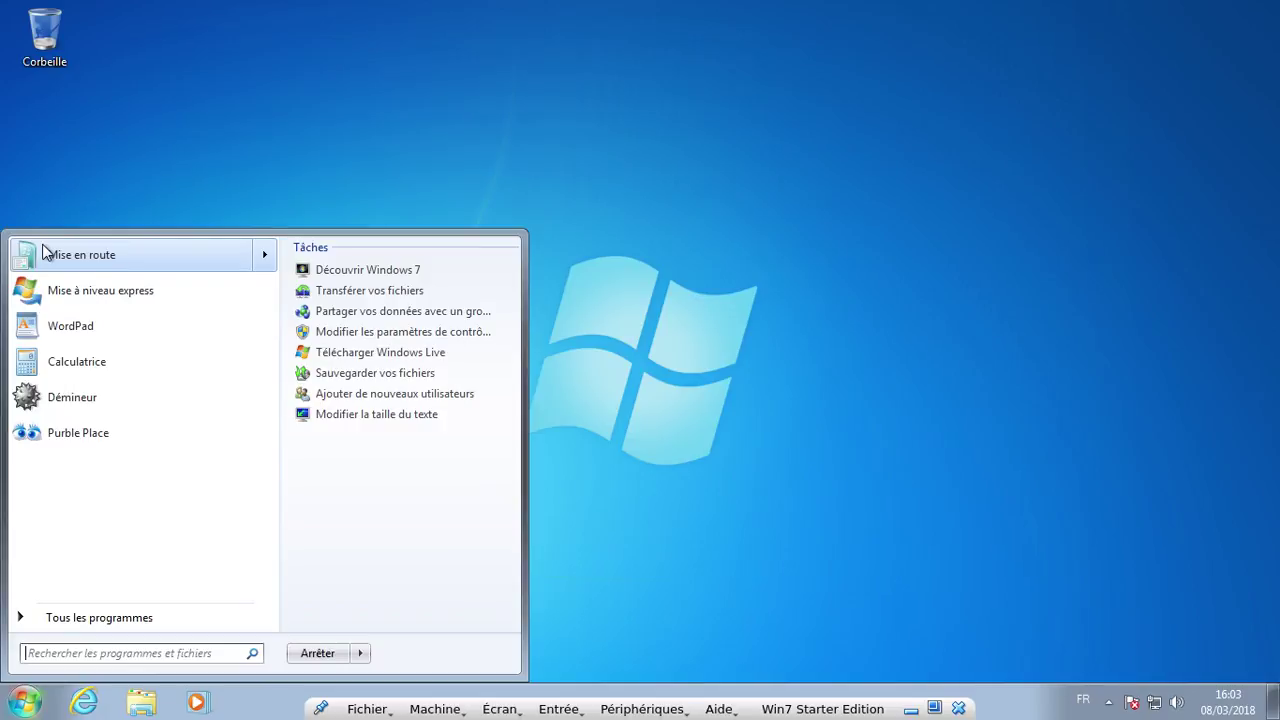
pyautogui.click(324, 656)
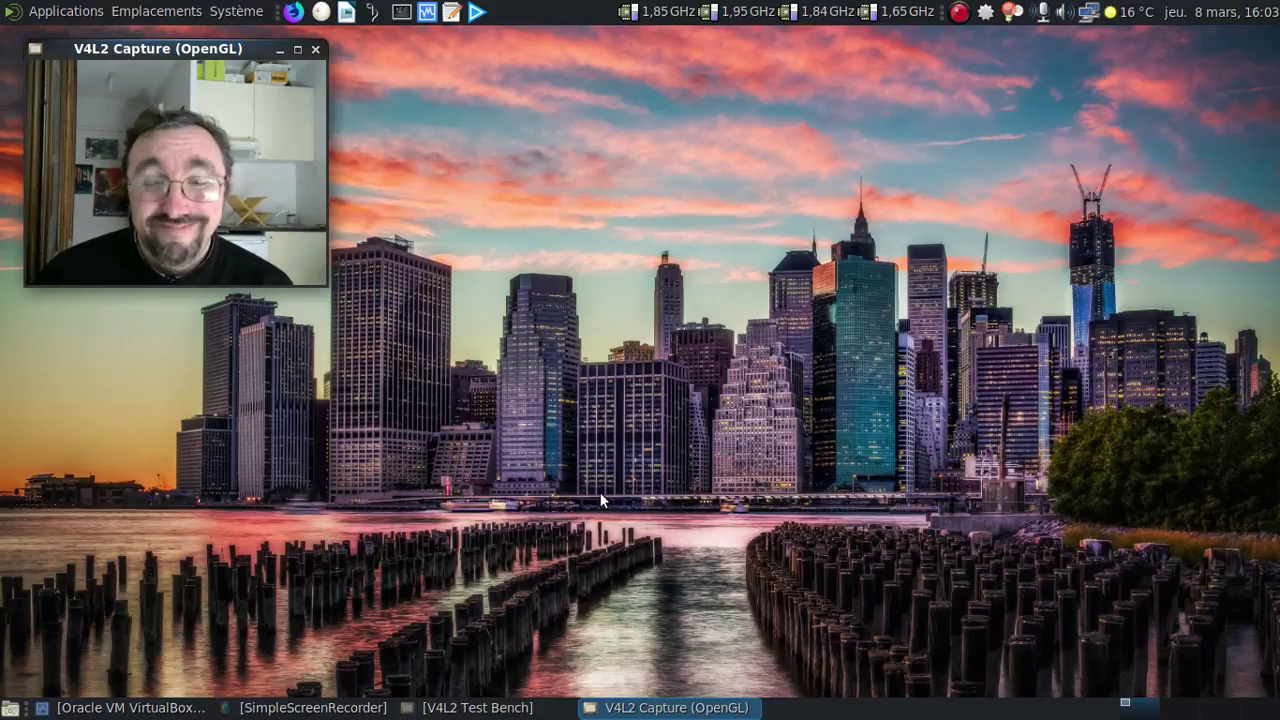
# Start the Win 7 Home virtual machine from the VirtualBox manager
pyautogui.click(147, 711)
pyautogui.click(542, 267)
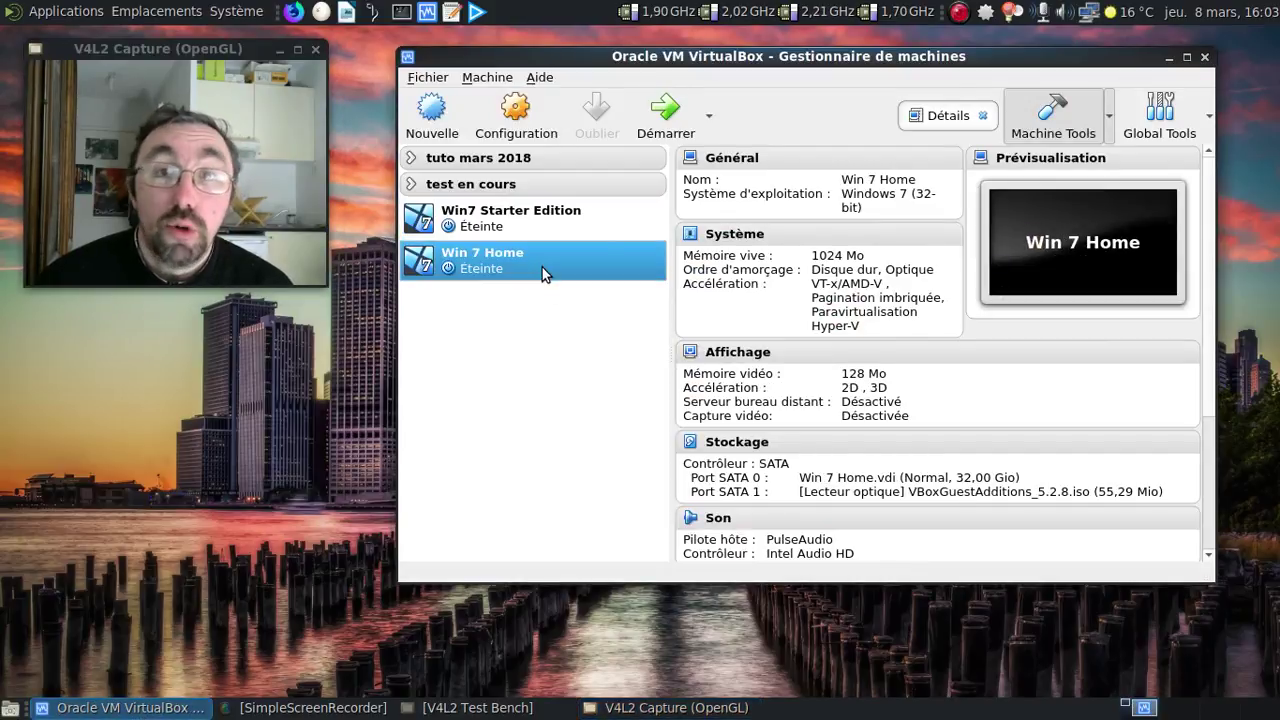
pyautogui.click(673, 133)
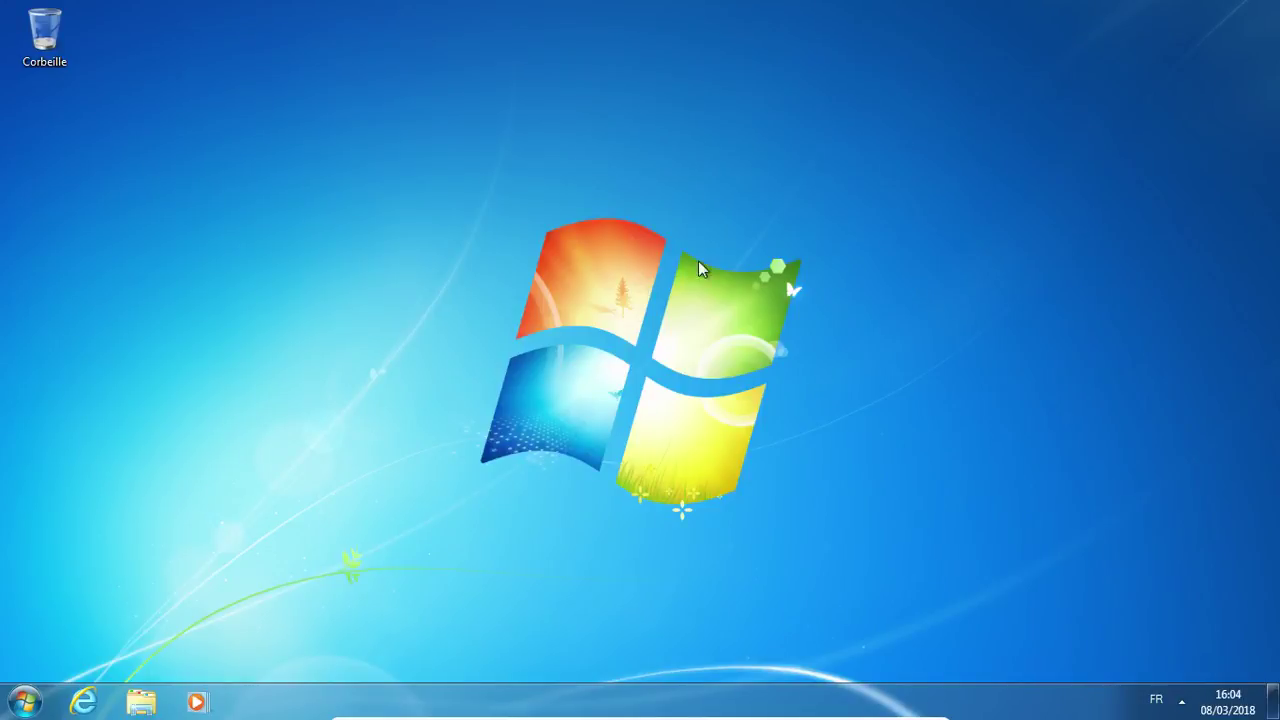
# Open the Bibliothèques window and Calculatrice, and arrange them side by side on the Windows 7 Home desktop
pyautogui.click(145, 701)
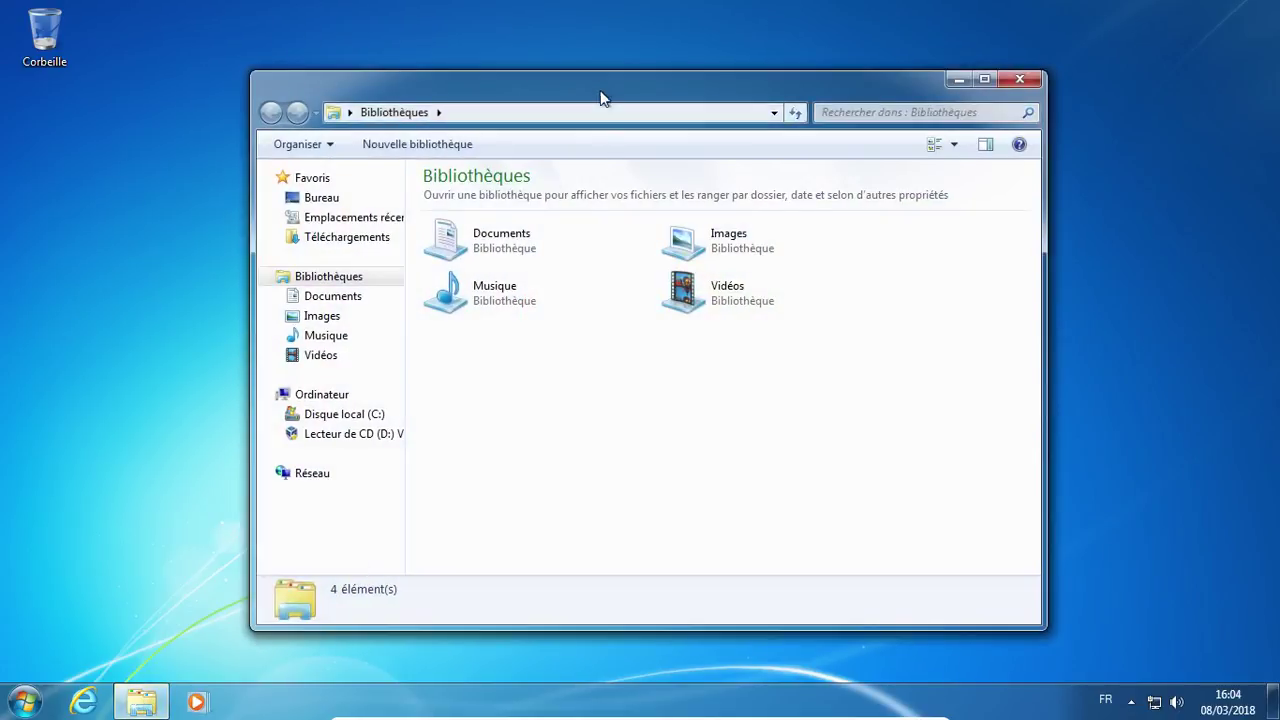
pyautogui.moveTo(600, 90); pyautogui.dragTo(620, 57)
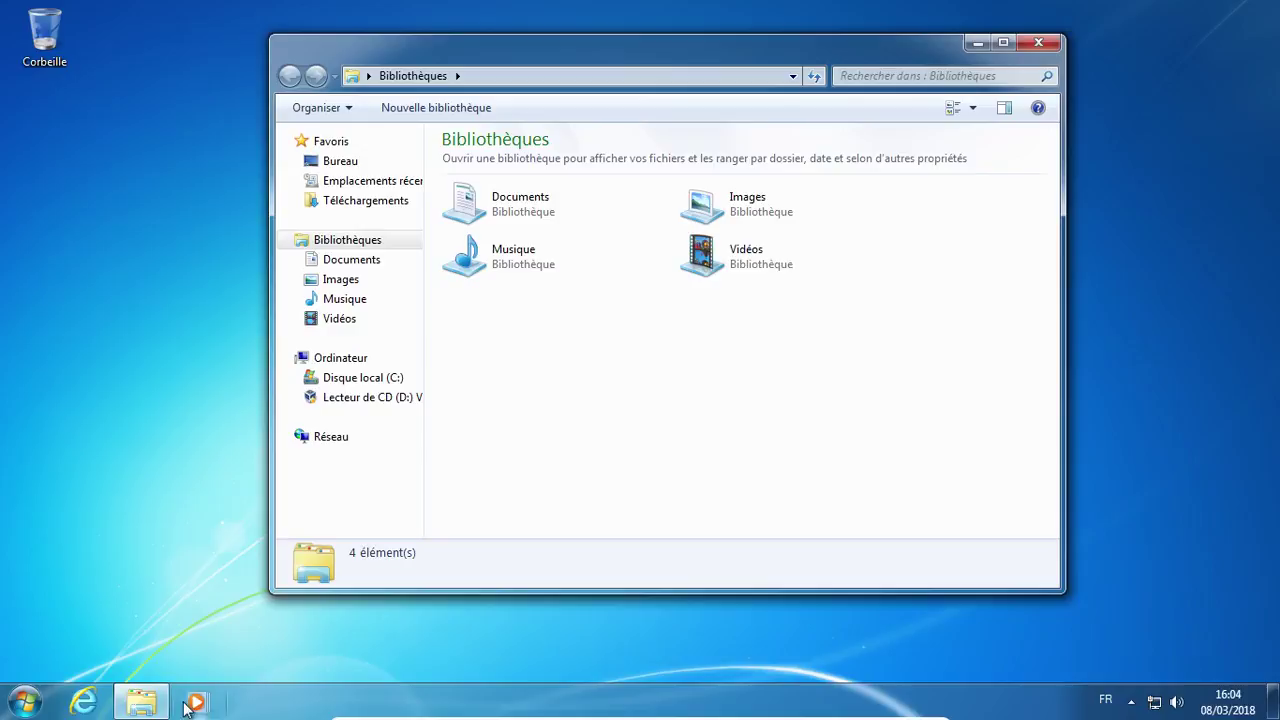
pyautogui.click(24, 702)
pyautogui.click(104, 338)
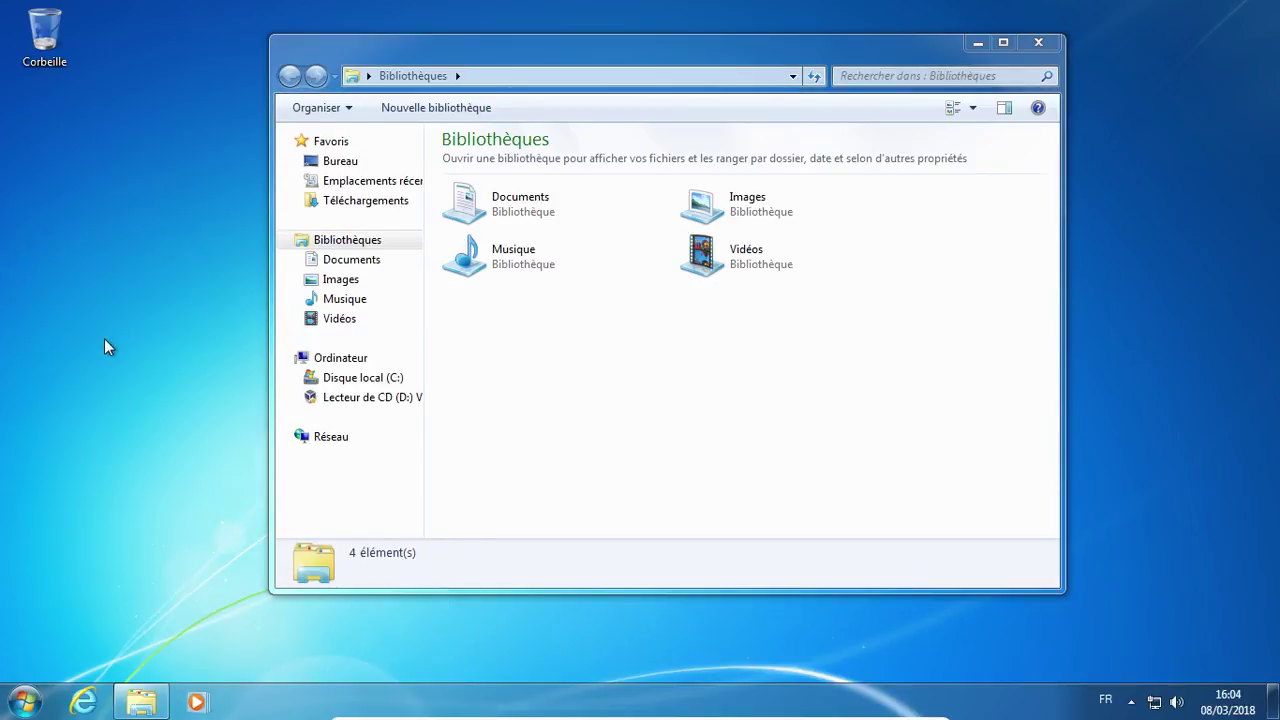
pyautogui.moveTo(196, 12); pyautogui.dragTo(1012, 54)
pyautogui.moveTo(748, 49); pyautogui.dragTo(573, 59)
# Open the desktop's Personnalisation settings and try the Aero themes Architecture, Personnages, Paysages, Nature and Scènes
pyautogui.rightClick(967, 445)
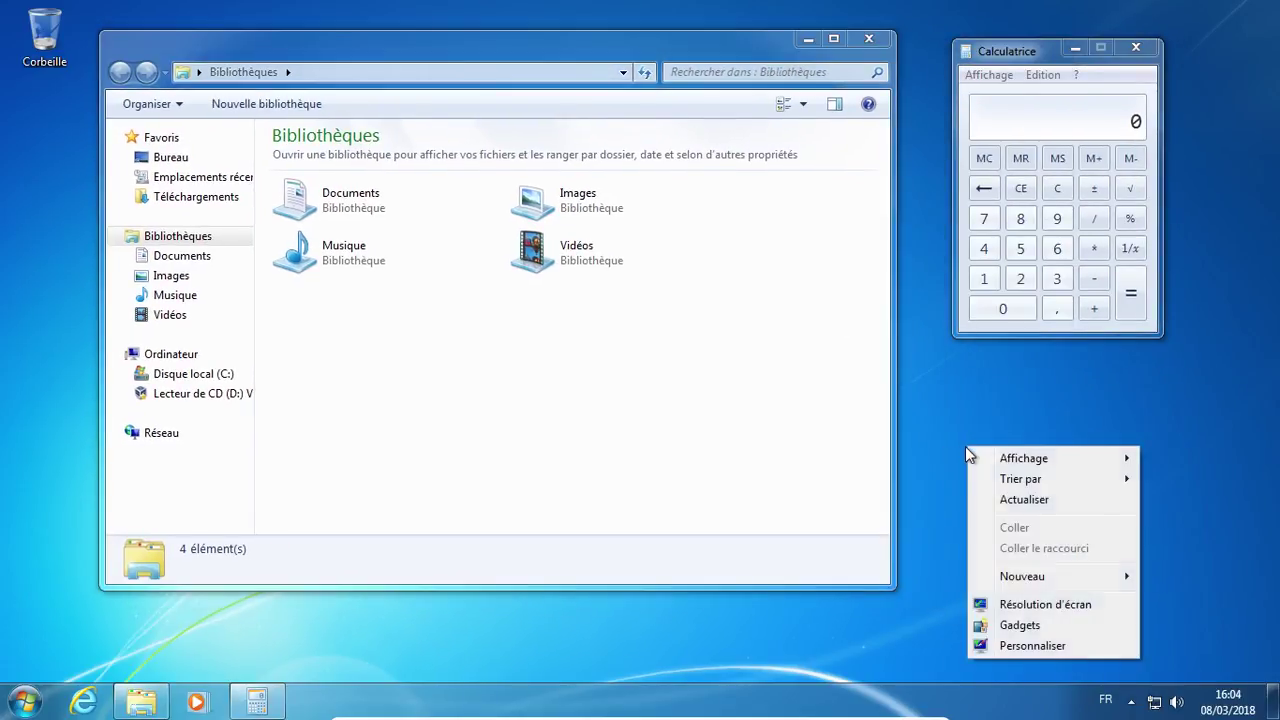
pyautogui.click(1020, 645)
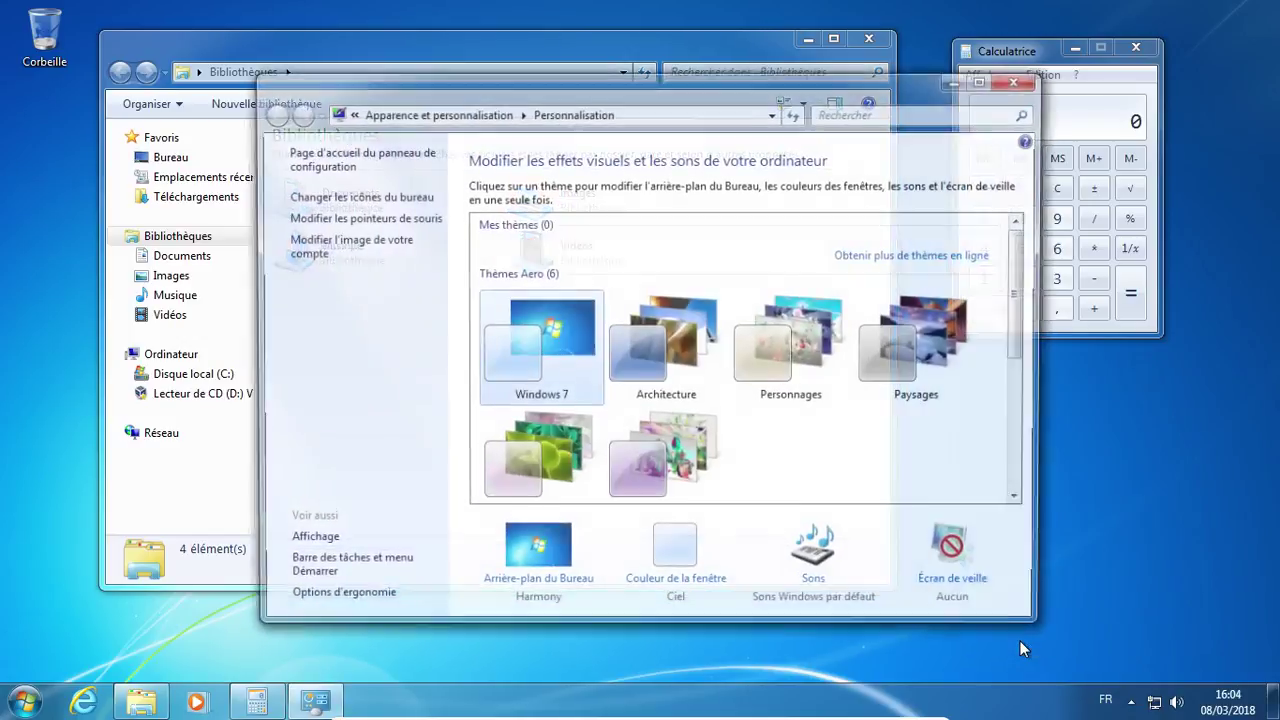
pyautogui.click(660, 333)
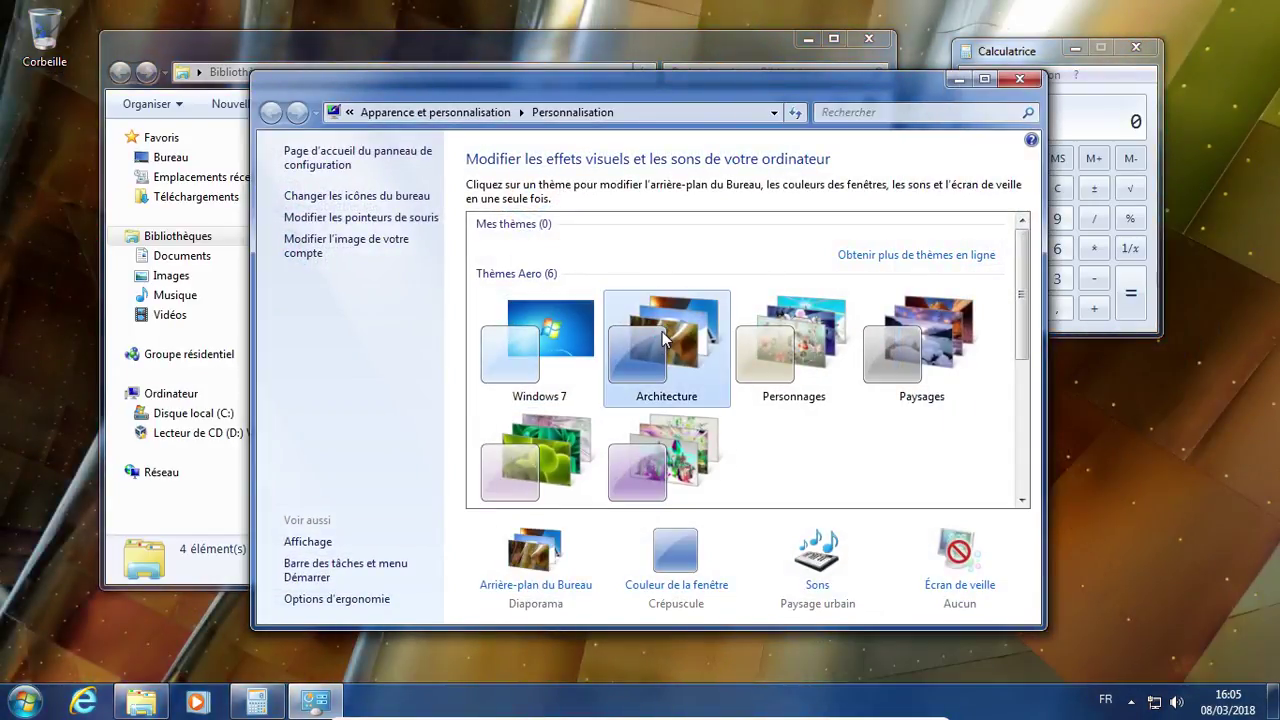
pyautogui.click(810, 344)
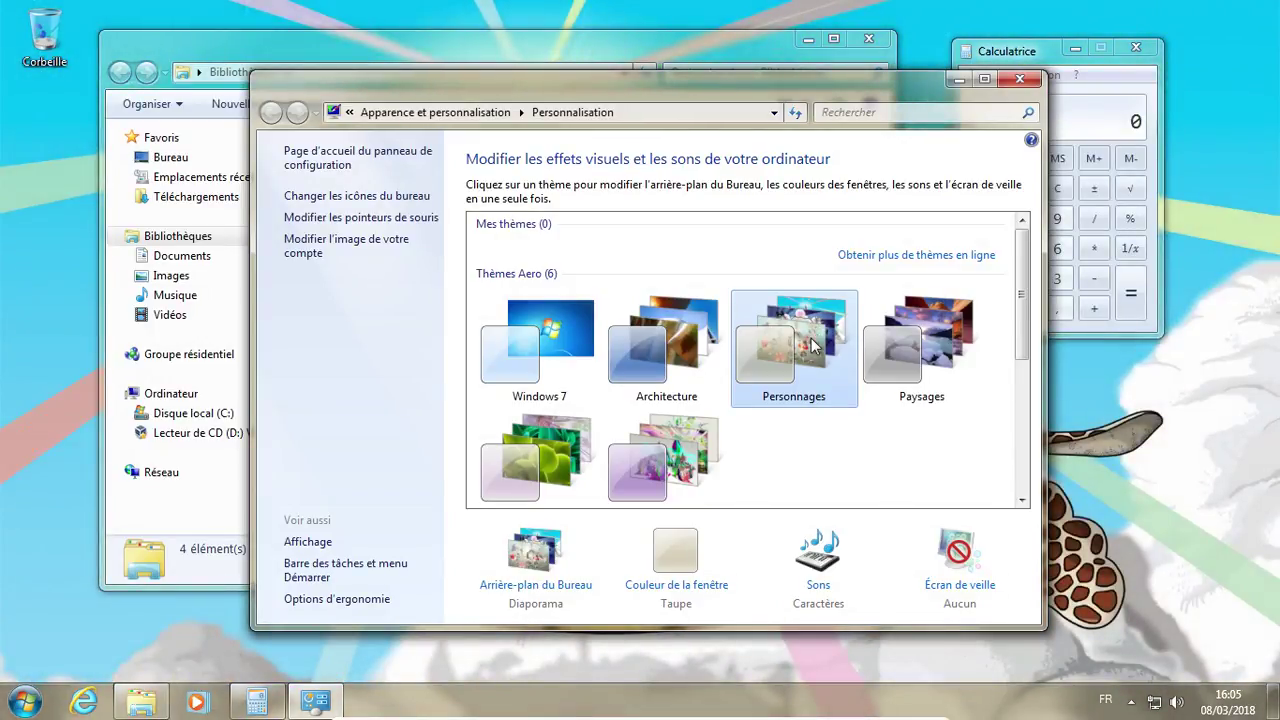
pyautogui.click(938, 360)
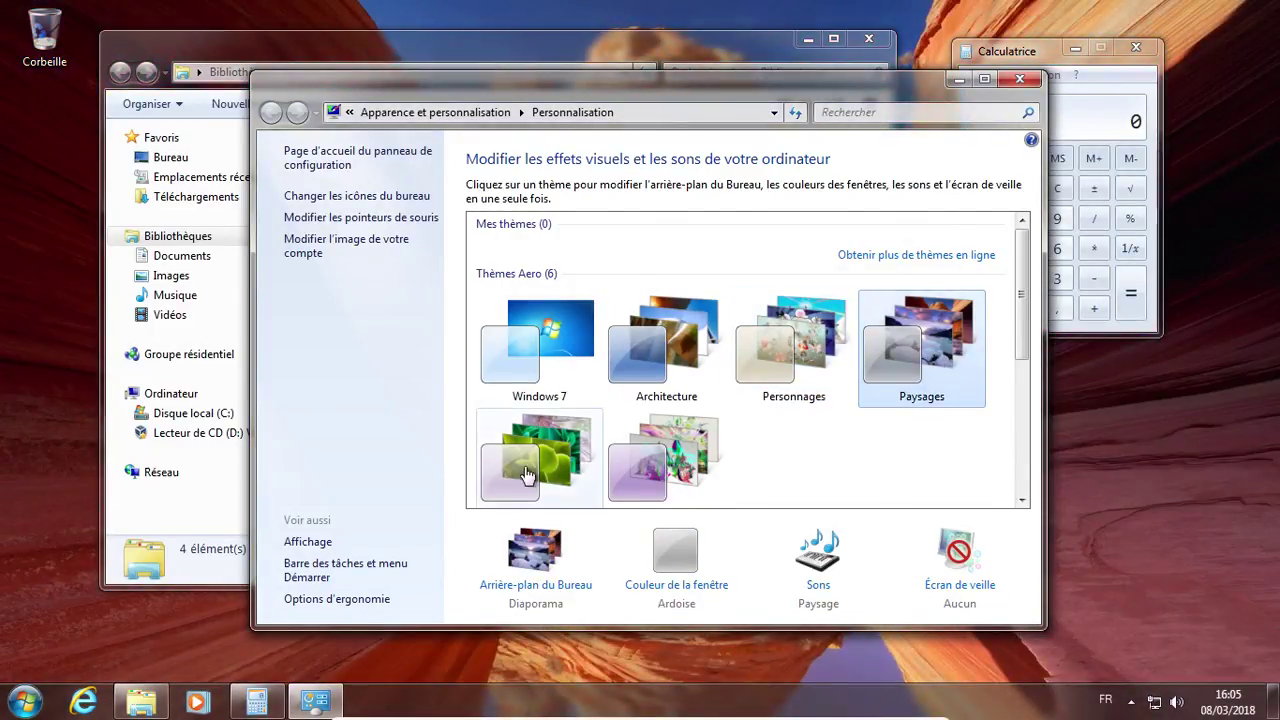
pyautogui.click(527, 474)
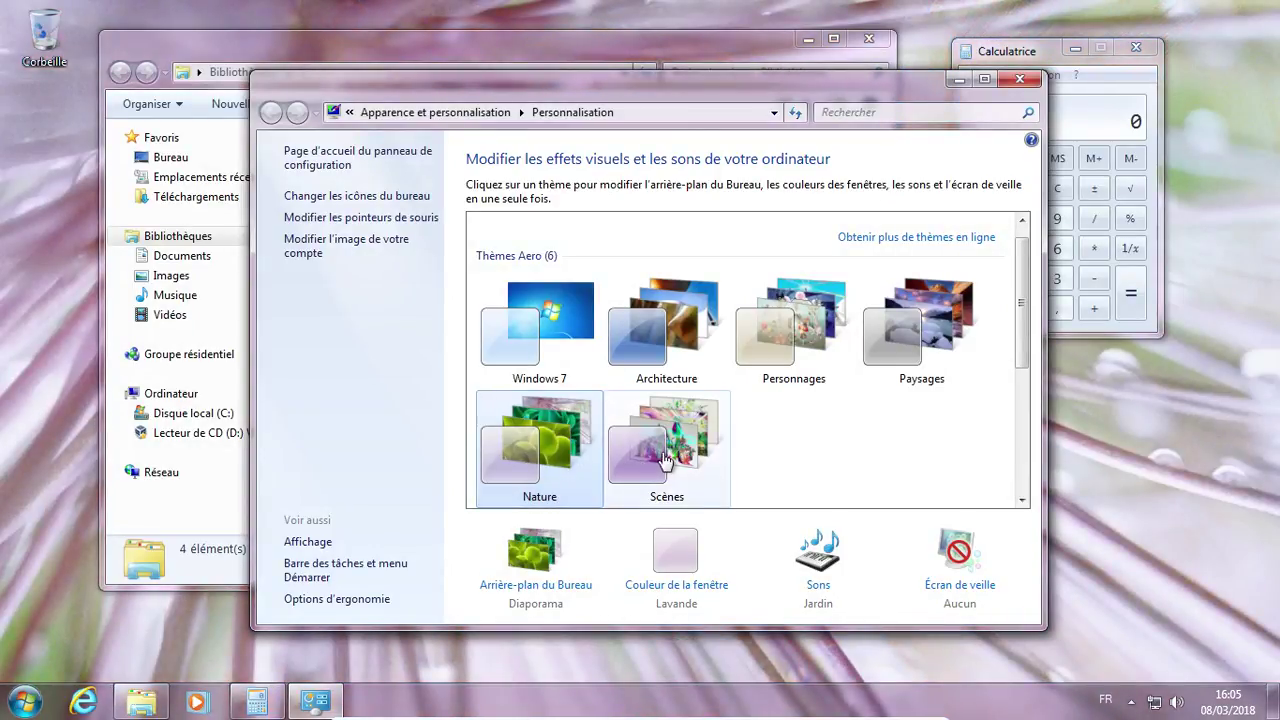
pyautogui.click(665, 457)
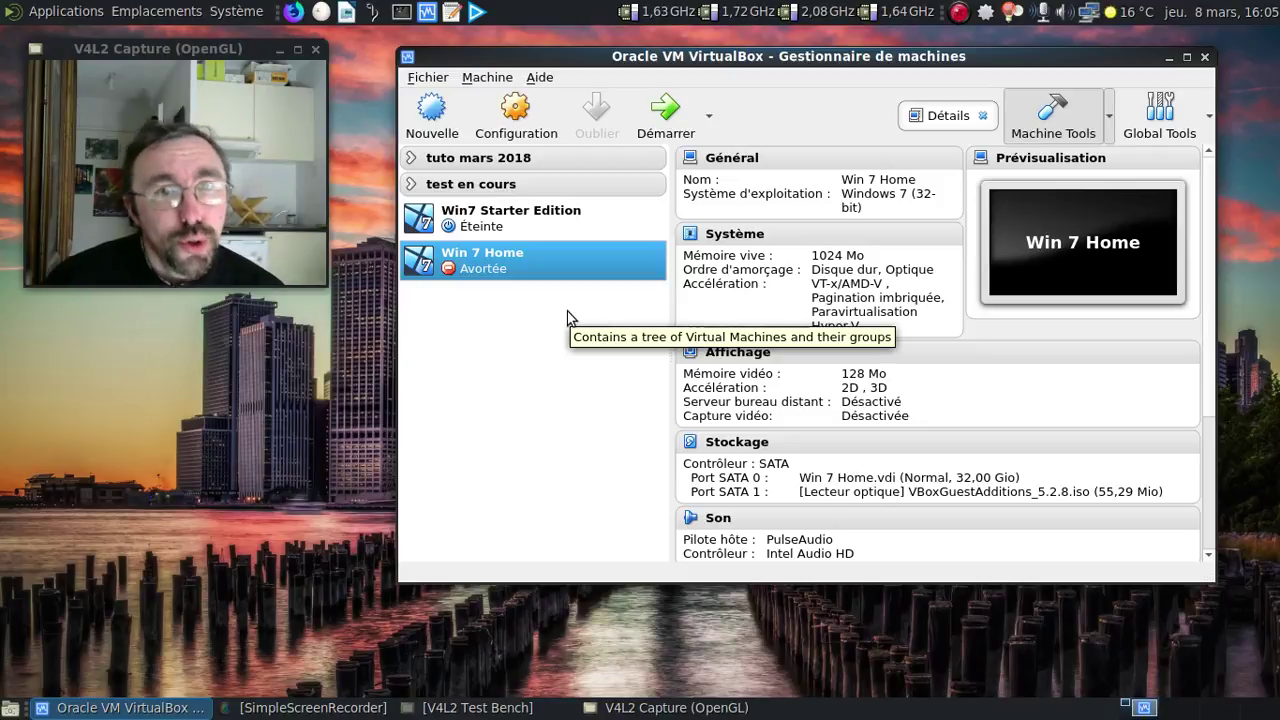
# Restart the Win 7 Home virtual machine with Démarrer Windows normalement, and move its window clear of the webcam view
pyautogui.moveTo(607, 152)
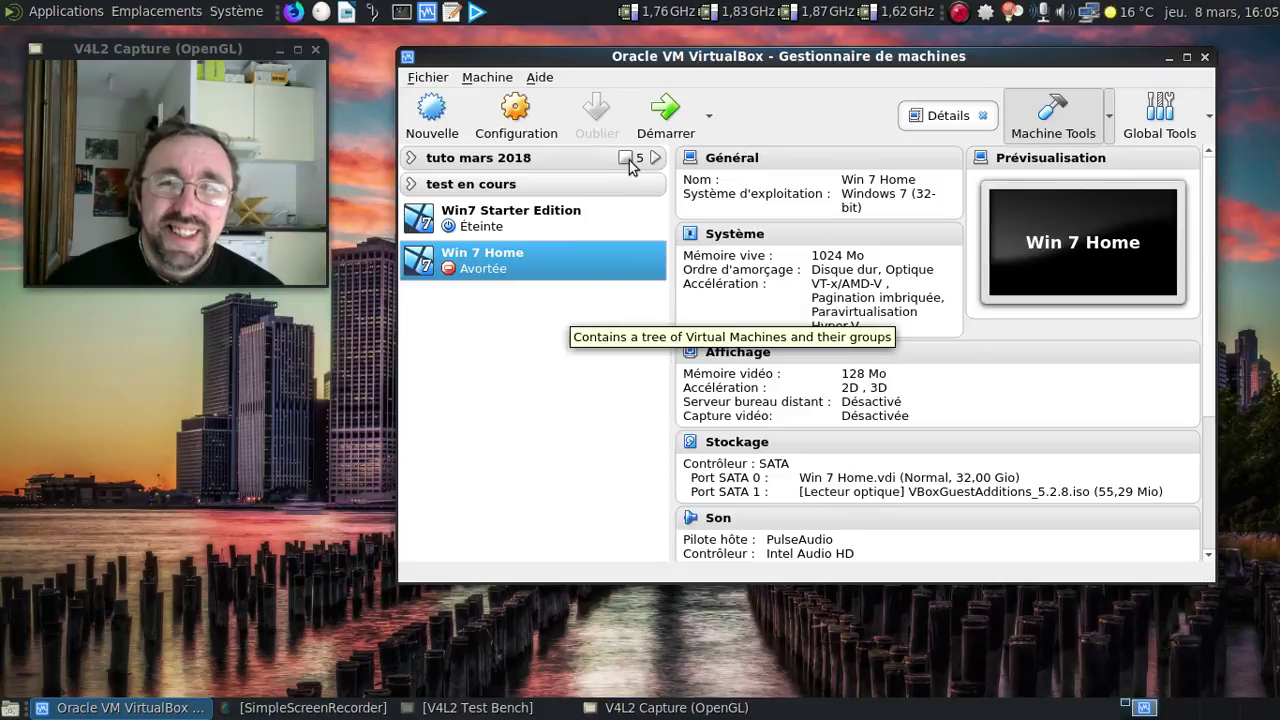
pyautogui.click(670, 113)
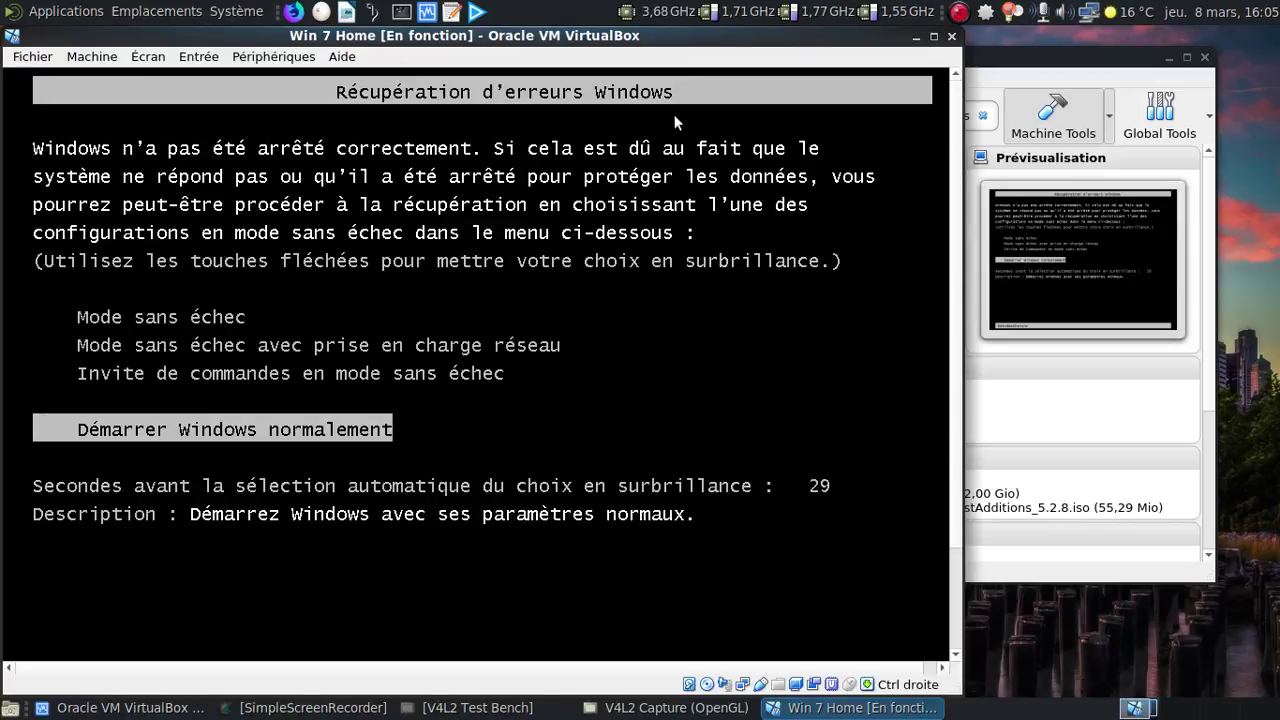
pyautogui.press('Return')
pyautogui.moveTo(572, 36); pyautogui.dragTo(856, 42)
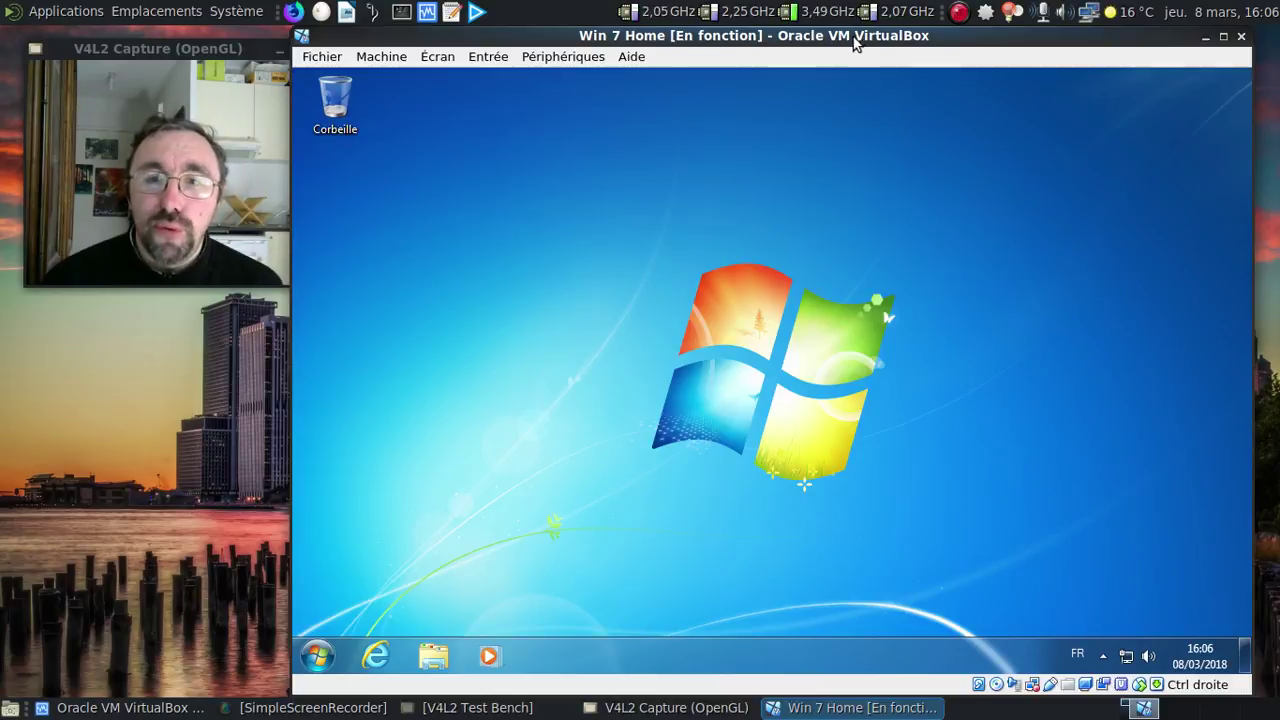
# Open the Bibliothèques window in Windows 7 Home, shift it slightly, and close it
pyautogui.click(433, 655)
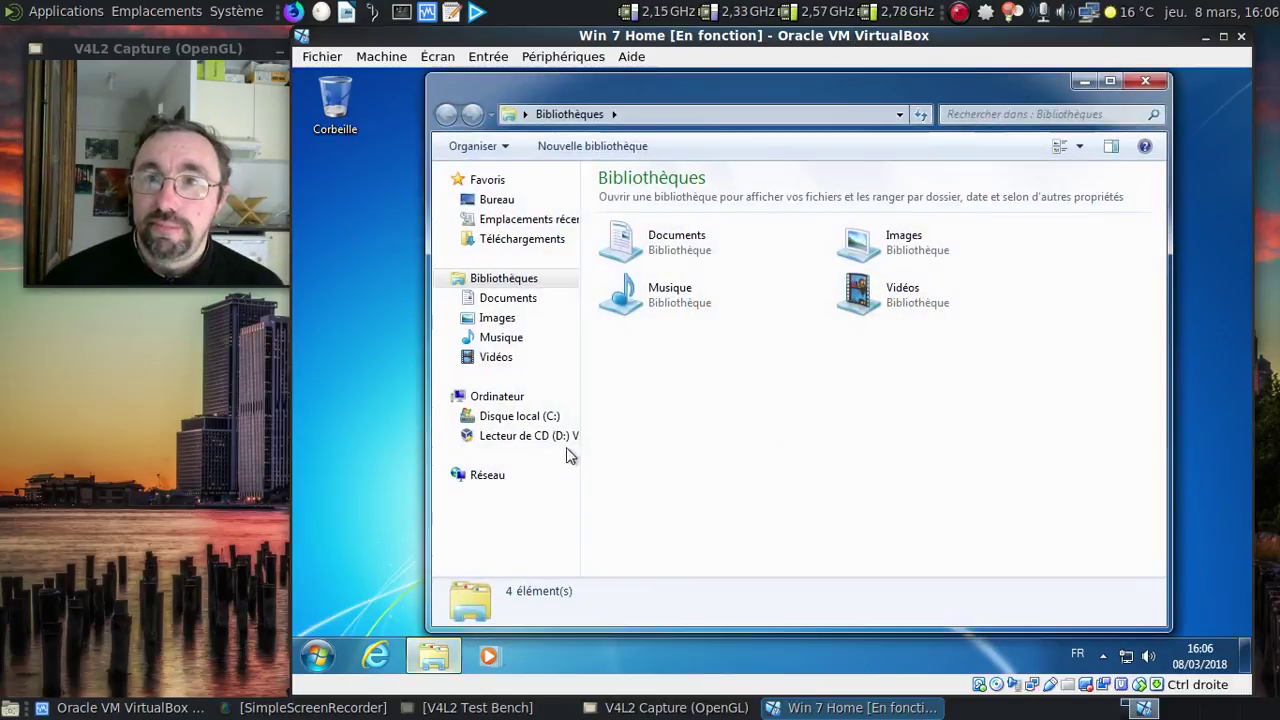
pyautogui.moveTo(733, 87)
pyautogui.mouseDown()
pyautogui.moveTo(757, 385)
pyautogui.moveTo(735, 76)
pyautogui.mouseUp()
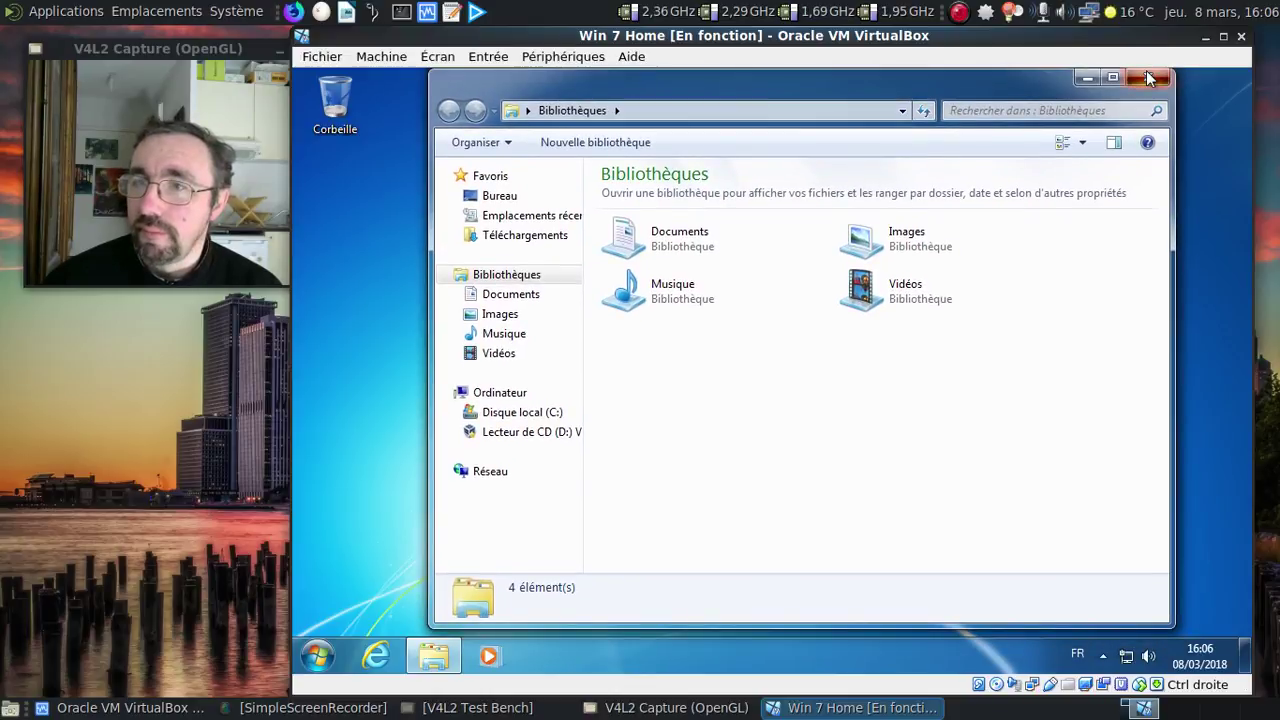
pyautogui.click(1148, 71)
# Browse the installed programs of Windows 7 Home and examine the contents of the Accessoires folder
pyautogui.click(317, 655)
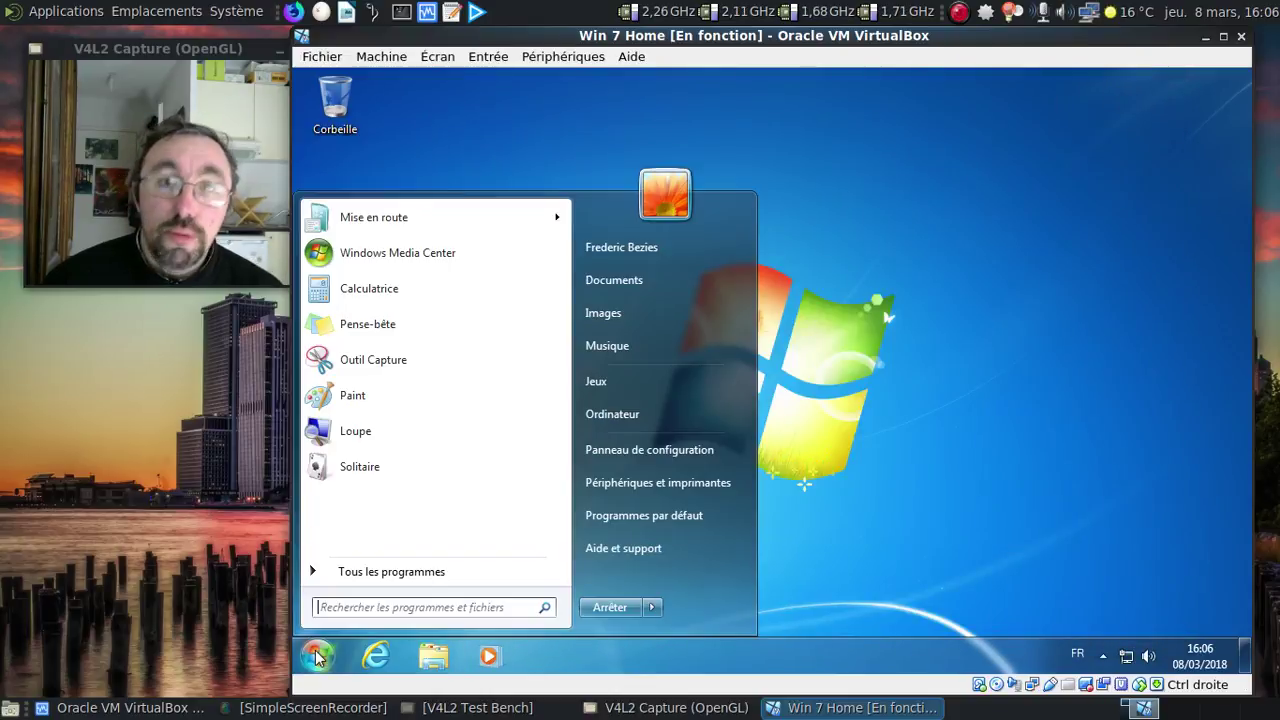
pyautogui.click(362, 578)
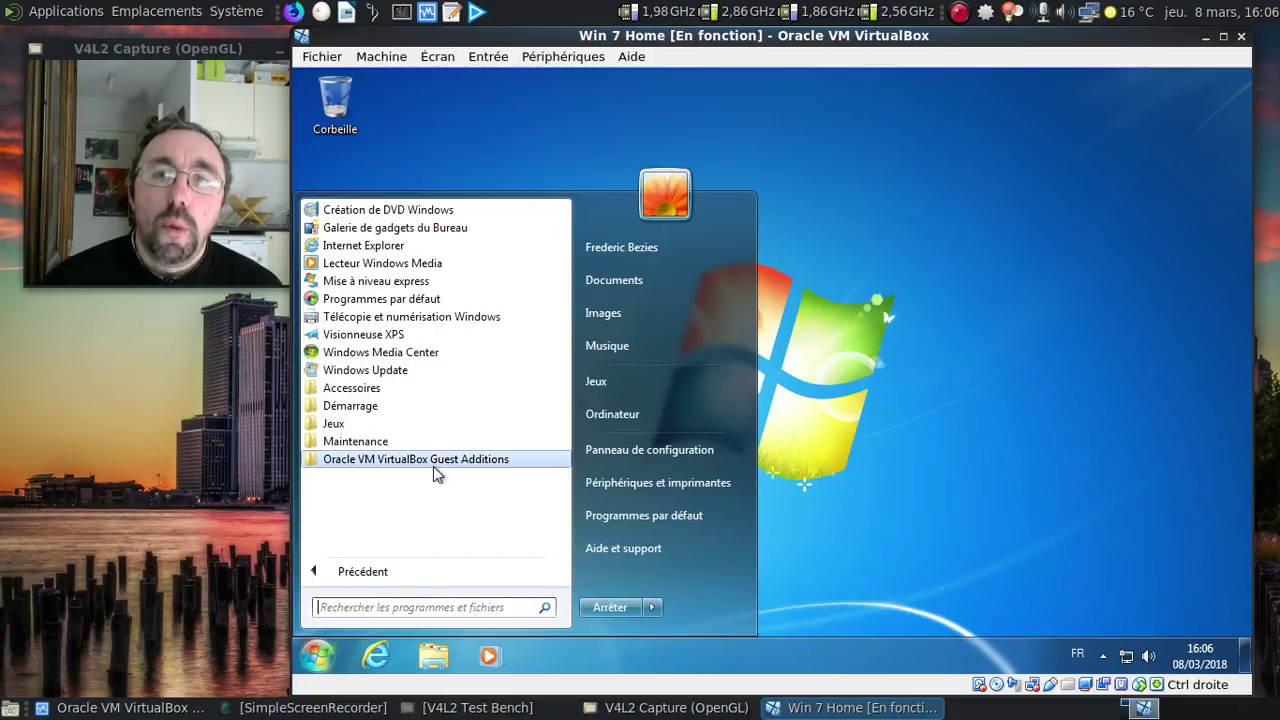
pyautogui.click(385, 388)
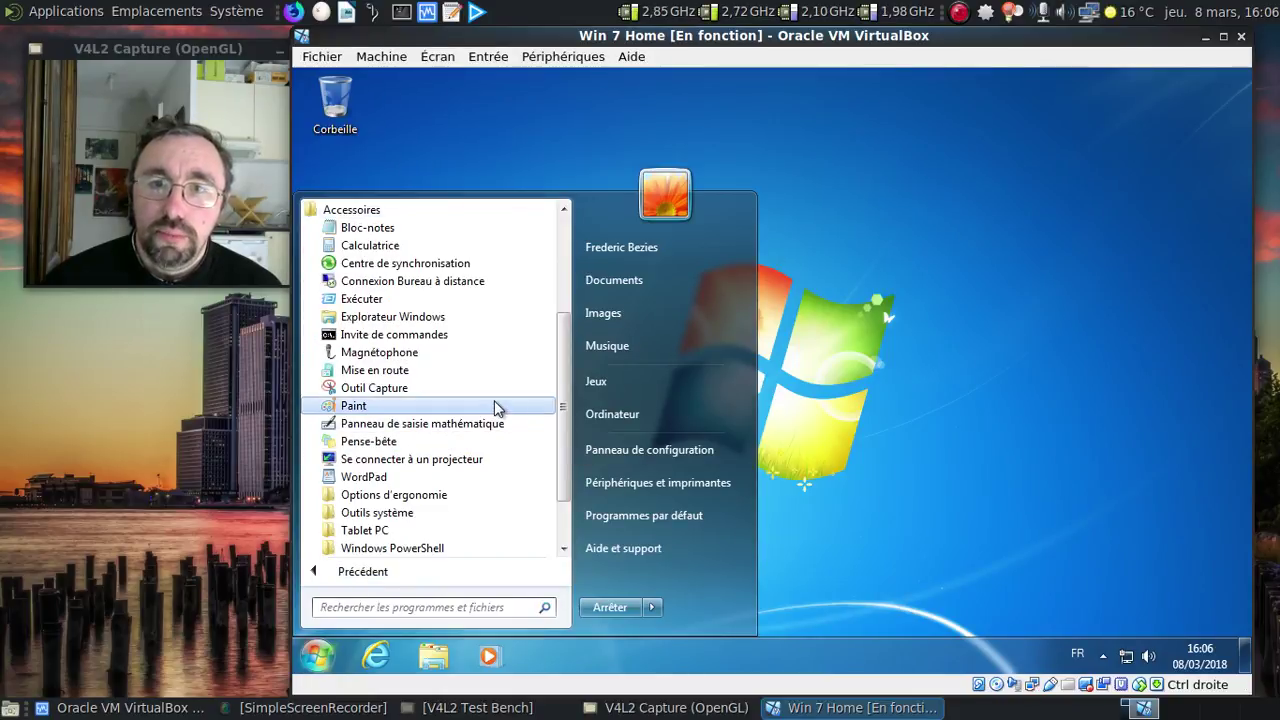
pyautogui.scroll(-1, 485, 420)
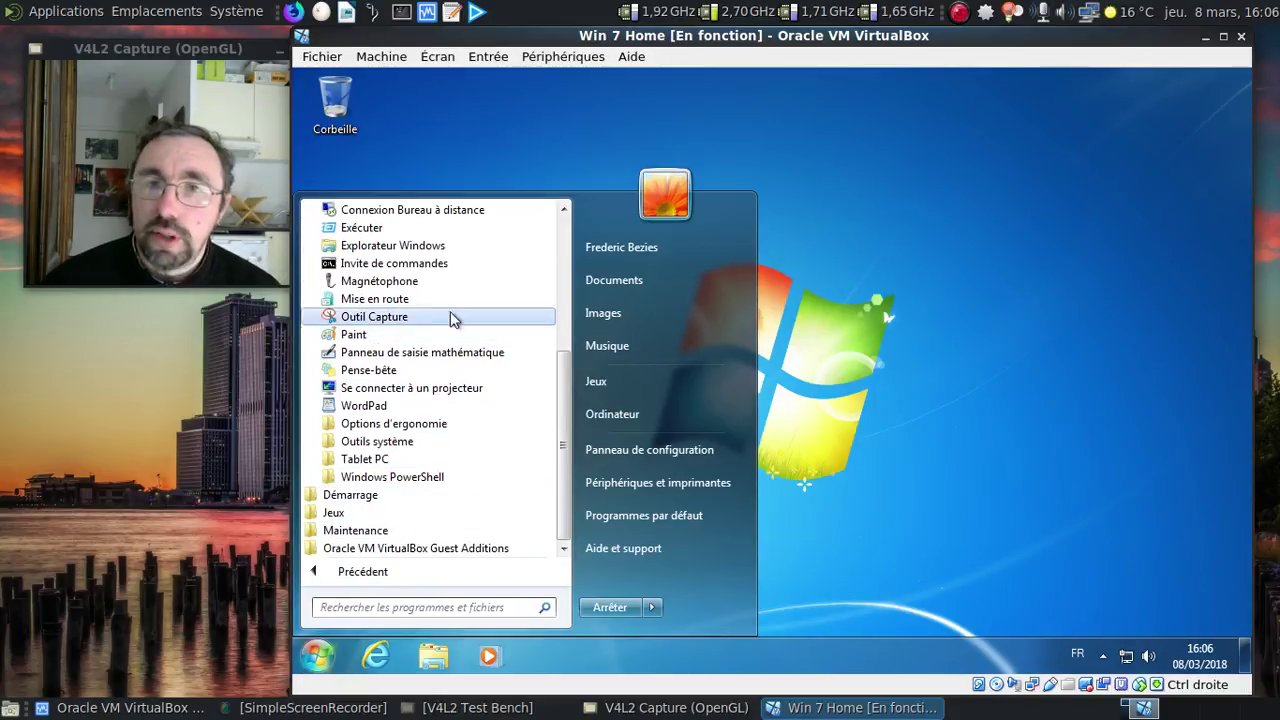
# Open the Système information page of Windows 7 Home and review its edition, hardware, computer name and activation sections
pyautogui.click(809, 210)
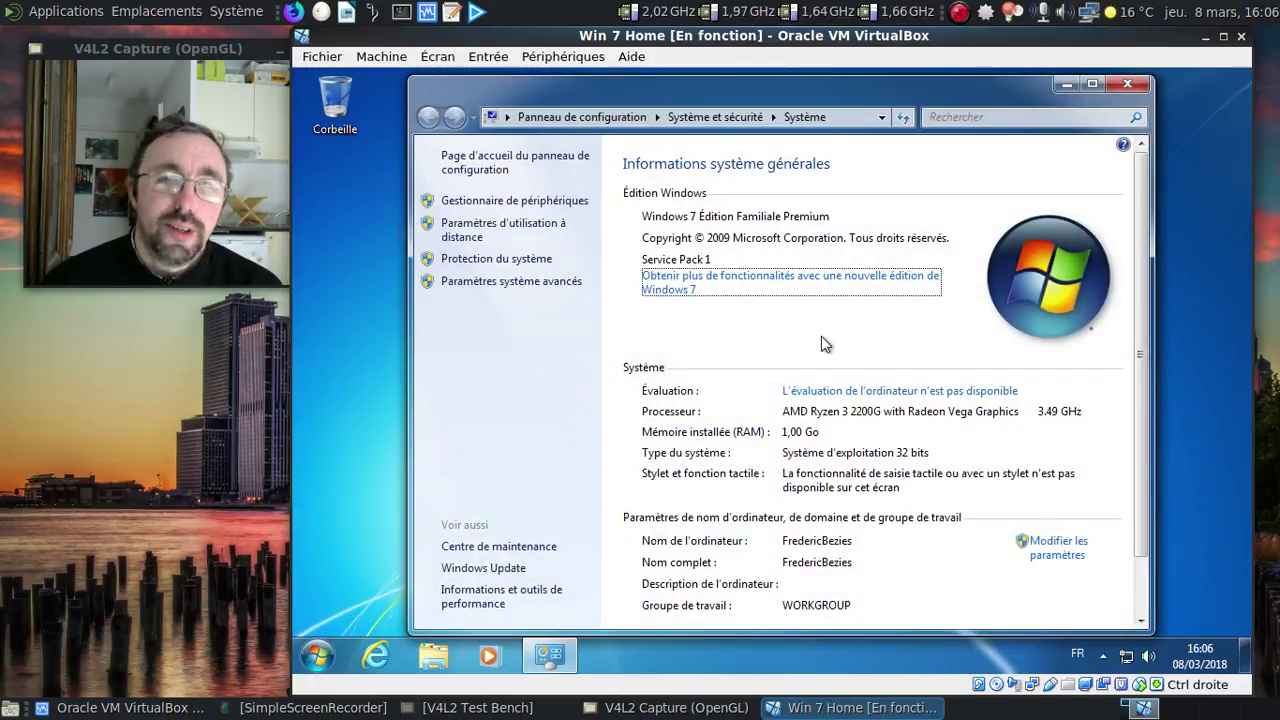
pyautogui.scroll(-1, 963, 532)
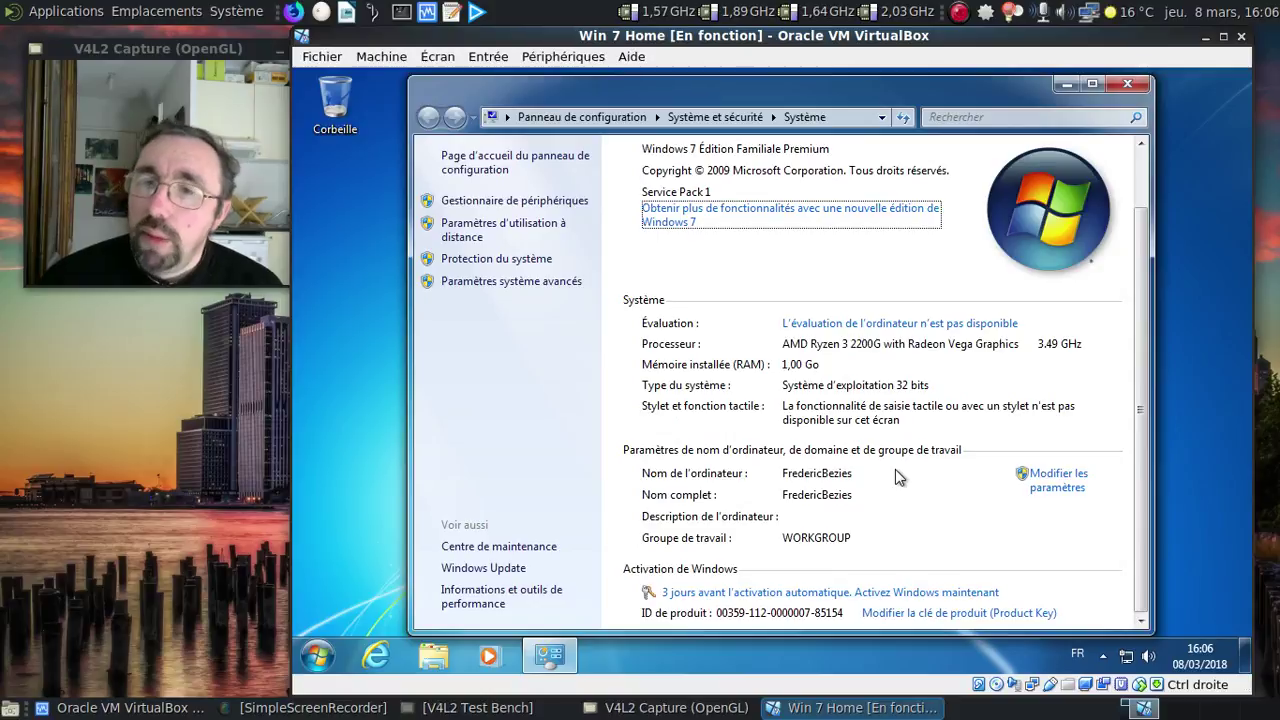
pyautogui.scroll(1, 895, 469)
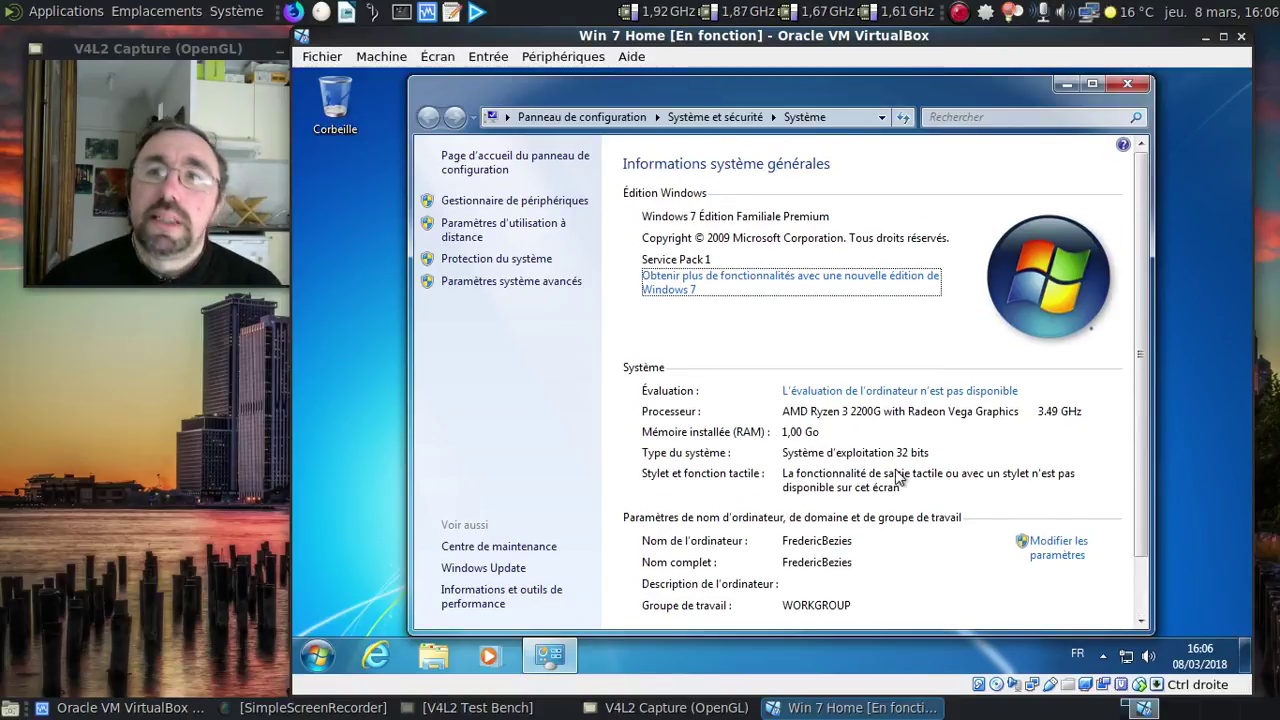